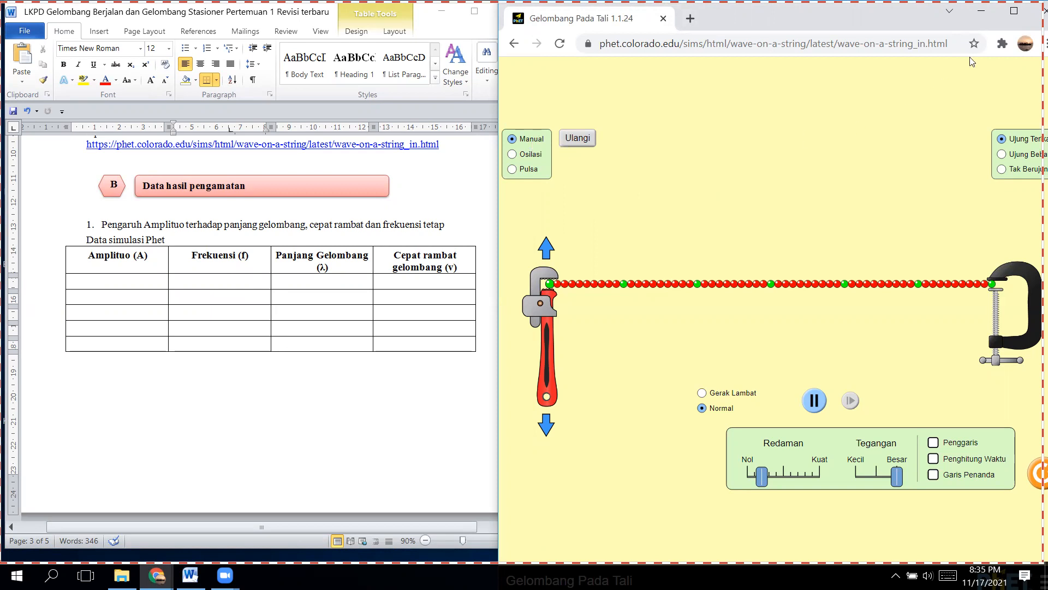
Shift the browser window so the whole simulation is visible, and set the wave source to Osilasi with the end set to Tak Berujung.
{"action": "left_click", "coordinate": [1014, 11]}
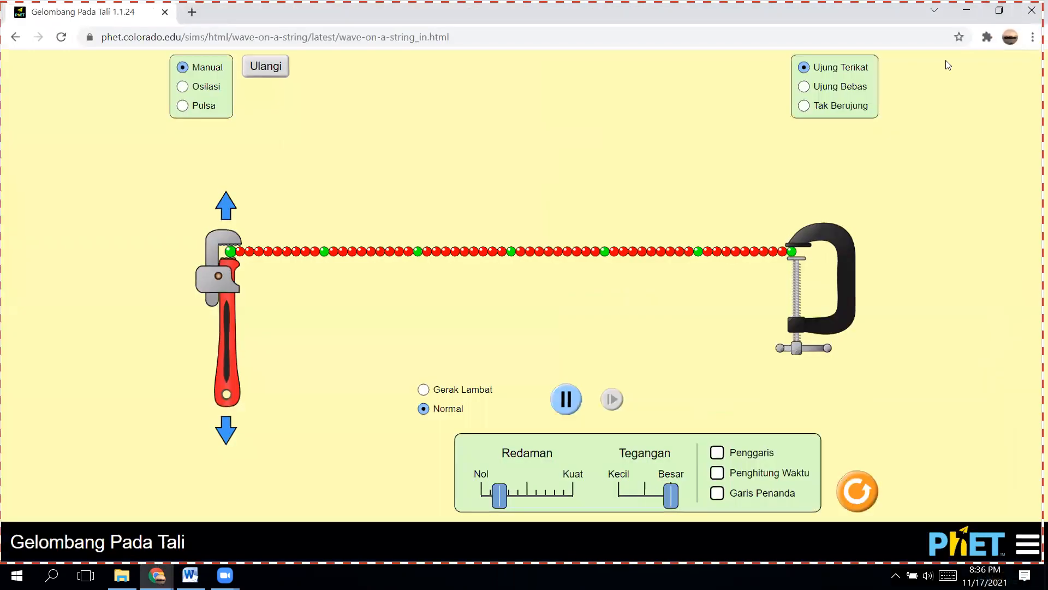
{"action": "left_click", "coordinate": [999, 11]}
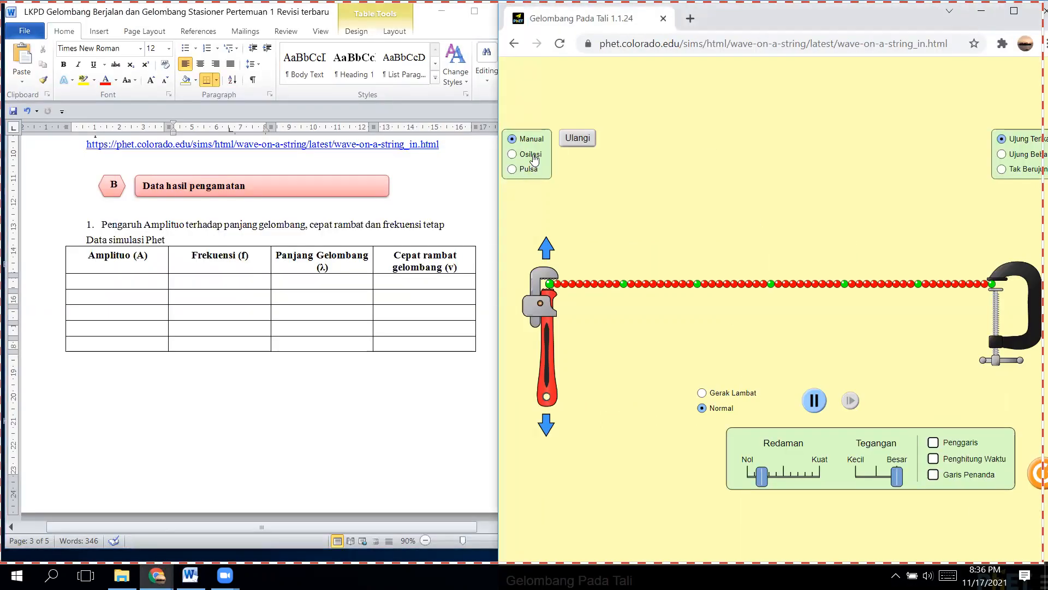
{"action": "left_click", "coordinate": [534, 160]}
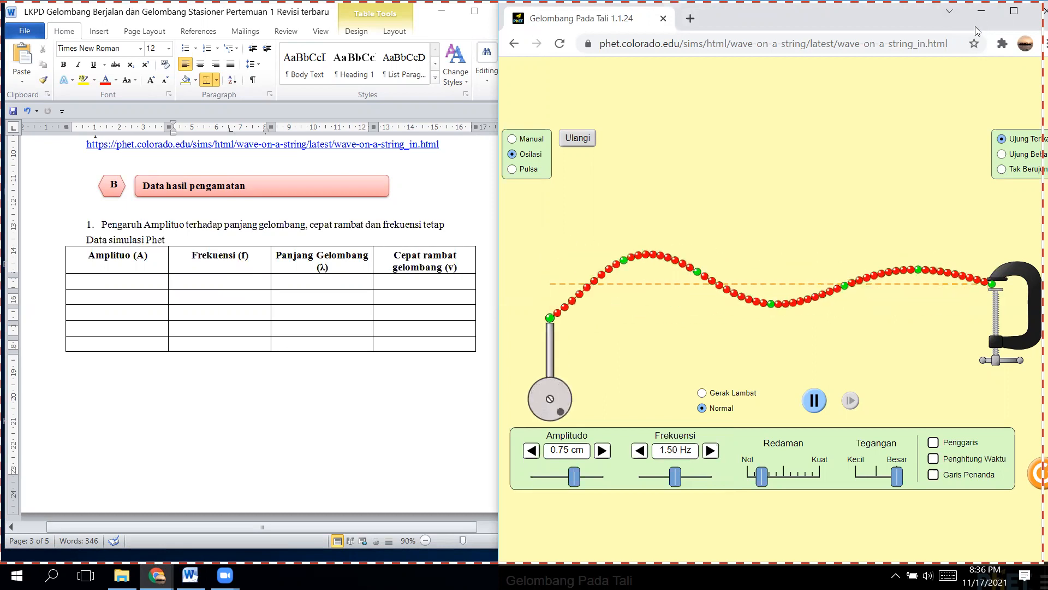
{"action": "left_click_drag", "start_coordinate": [977, 32], "coordinate": [953, 31]}
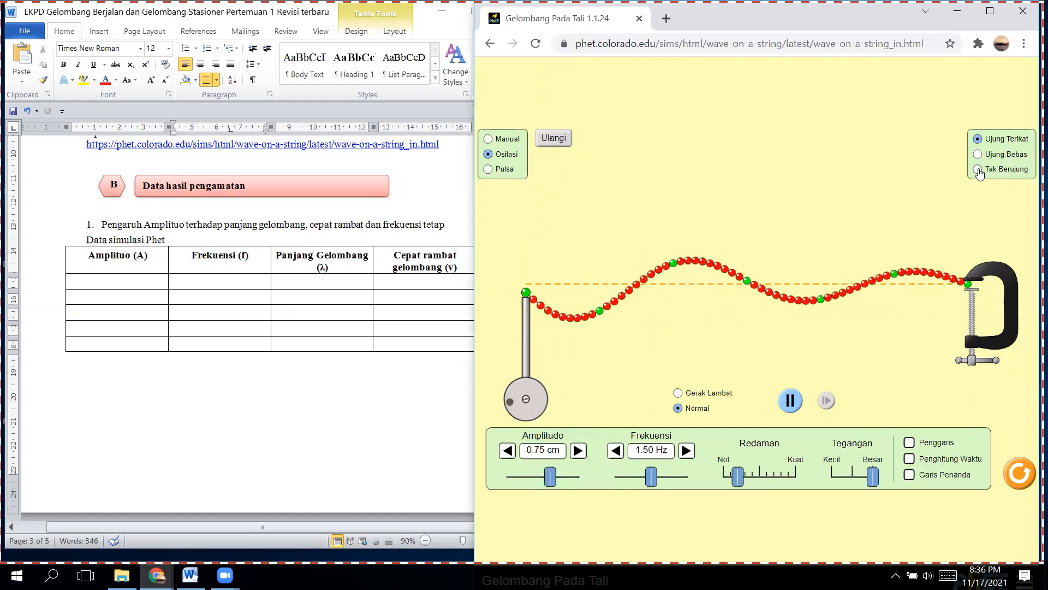
{"action": "left_click", "coordinate": [978, 169]}
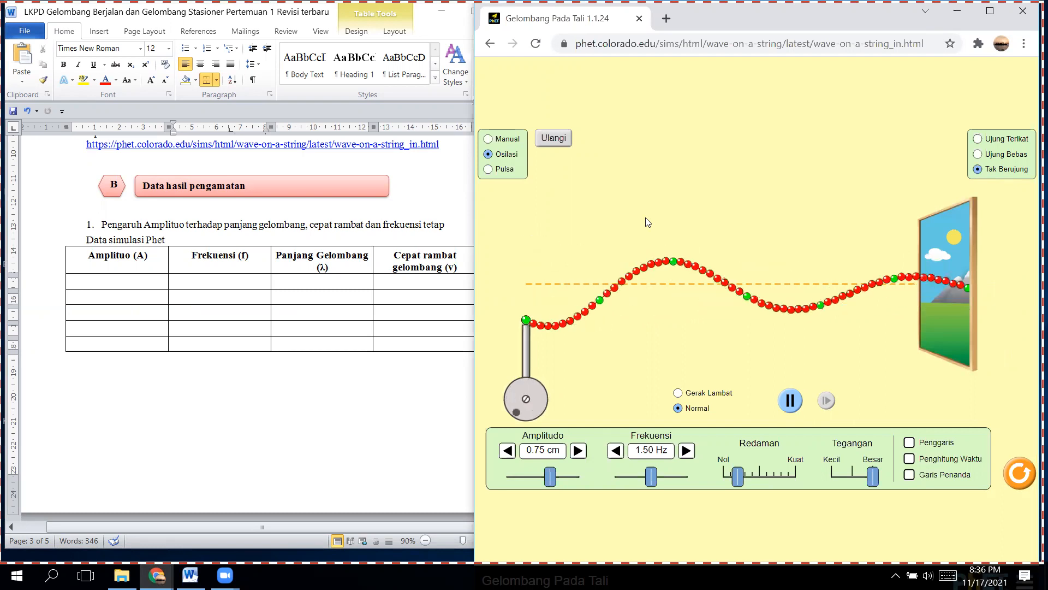
Pause the simulation and restart the wave so the string lies flat.
{"action": "left_click", "coordinate": [553, 137]}
{"action": "left_click", "coordinate": [790, 400]}
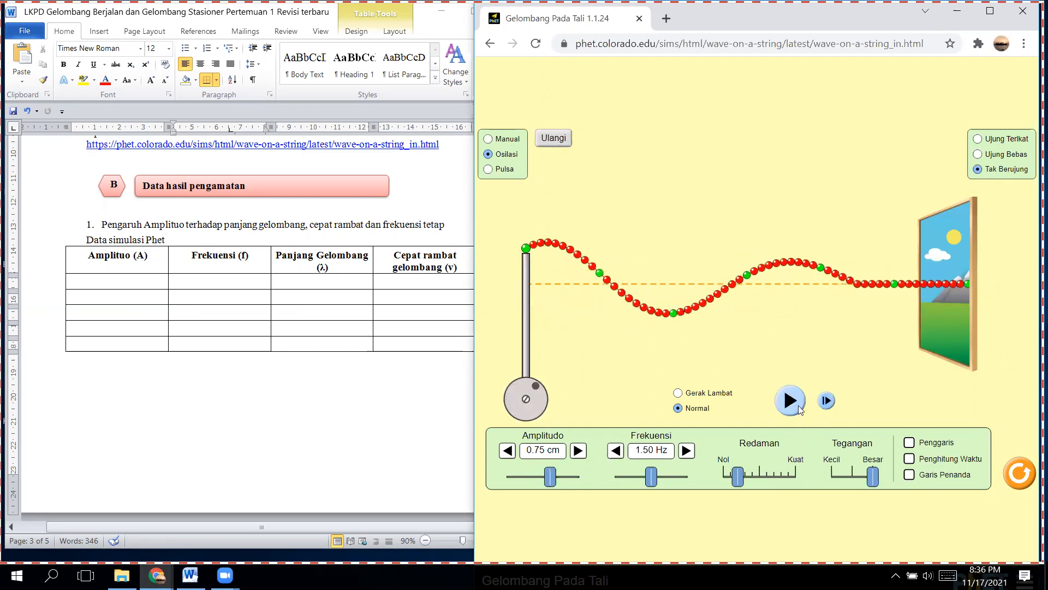
{"action": "left_click", "coordinate": [554, 138]}
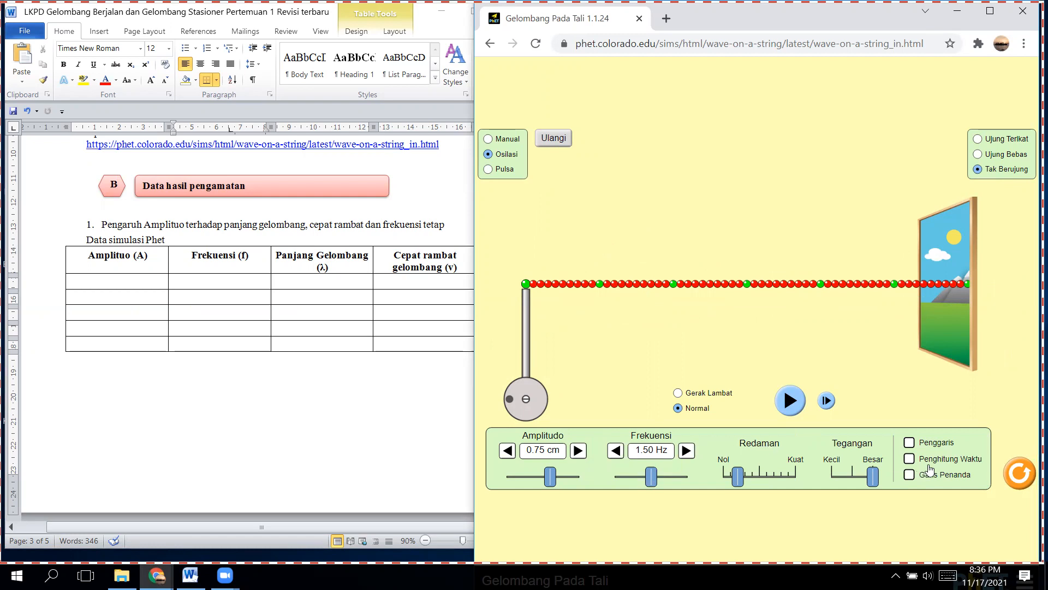
Set the oscillation frequency to 1.00 Hz.
{"action": "left_click_drag", "start_coordinate": [651, 480], "coordinate": [635, 479]}
{"action": "left_click", "coordinate": [683, 452]}
{"action": "triple_click", "coordinate": [684, 452]}
{"action": "left_click", "coordinate": [684, 452]}
{"action": "triple_click", "coordinate": [684, 452]}
{"action": "left_click", "coordinate": [684, 452]}
{"action": "triple_click", "coordinate": [683, 452]}
{"action": "left_click", "coordinate": [684, 452]}
{"action": "double_click", "coordinate": [683, 452]}
{"action": "triple_click", "coordinate": [683, 452]}
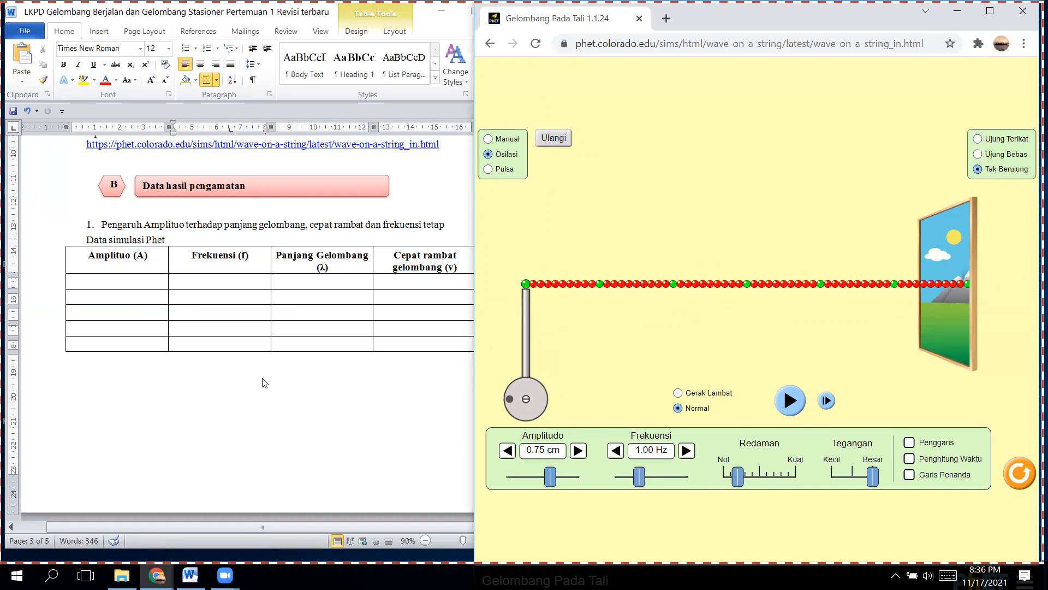
In the Word worksheet, enter 1 in all five rows of the Frekuensi (f) column.
{"action": "left_click", "coordinate": [214, 290]}
{"action": "type", "text": "1"}
{"action": "left_click", "coordinate": [213, 298]}
{"action": "type", "text": "1"}
{"action": "left_click", "coordinate": [203, 314]}
{"action": "type", "text": "1"}
{"action": "left_click", "coordinate": [202, 325]}
{"action": "type", "text": "1"}
{"action": "left_click", "coordinate": [199, 344]}
{"action": "type", "text": "1"}
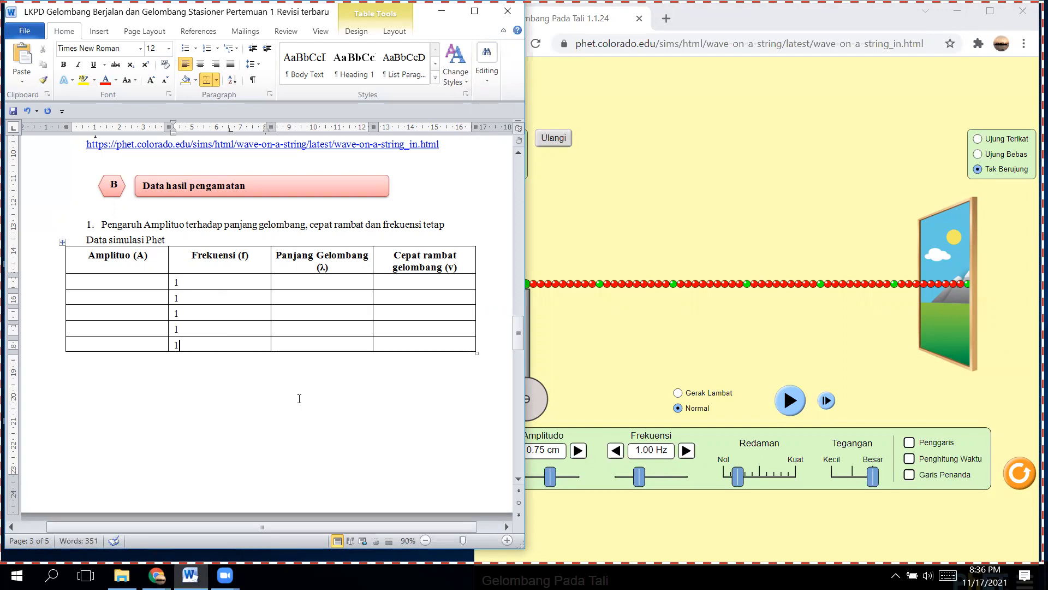
{"action": "left_click_drag", "start_coordinate": [445, 224], "coordinate": [393, 225]}
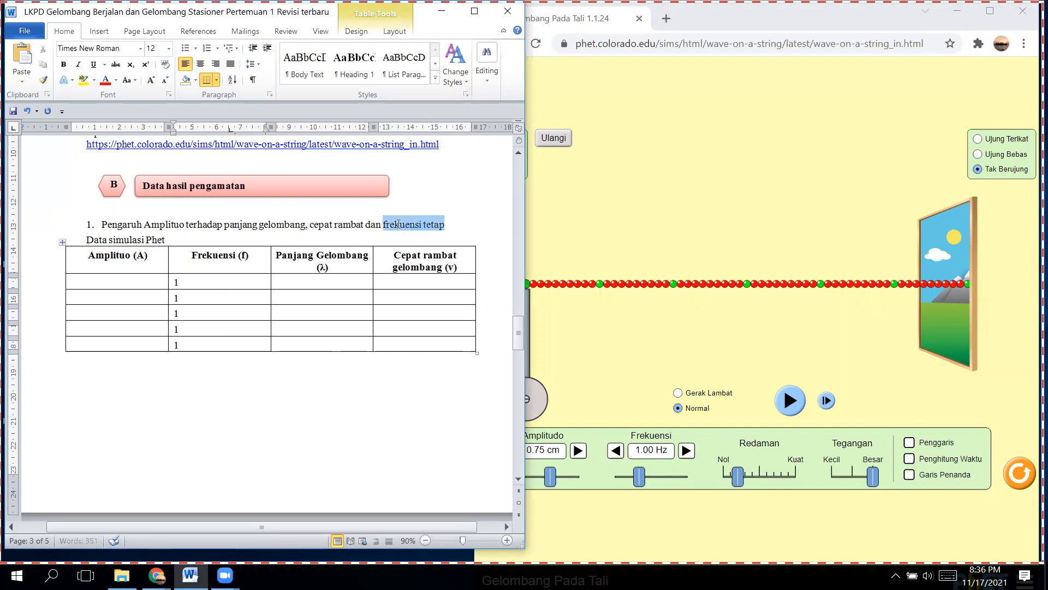
{"action": "left_click", "coordinate": [302, 390]}
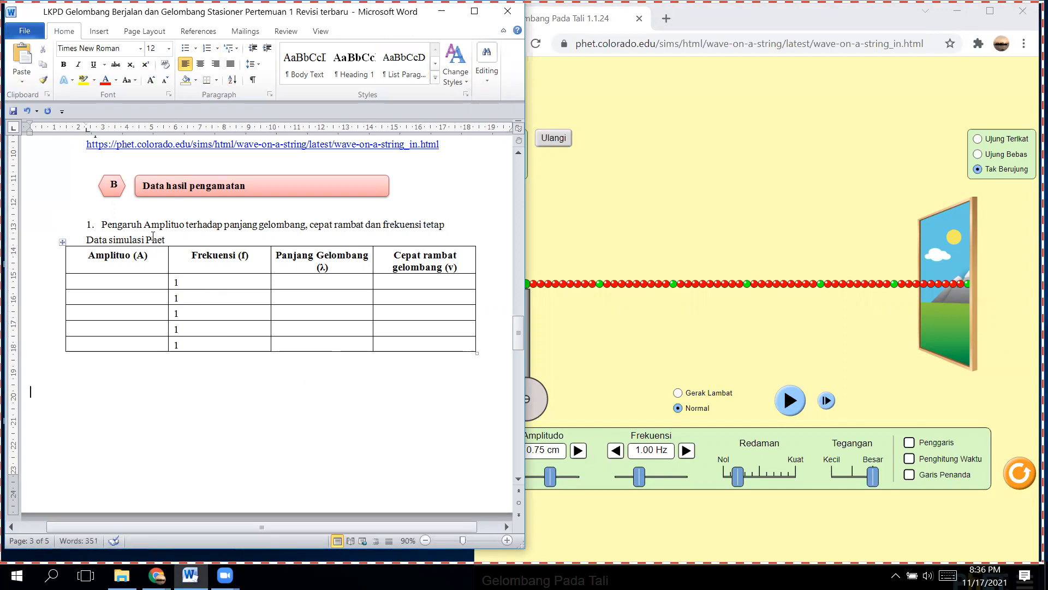
Set the simulation's amplitude to 0.20 cm and record 20 cm in the first row of the Amplituo (A) column in Word.
{"action": "left_click", "coordinate": [608, 368]}
{"action": "left_click_drag", "start_coordinate": [551, 477], "coordinate": [518, 479]}
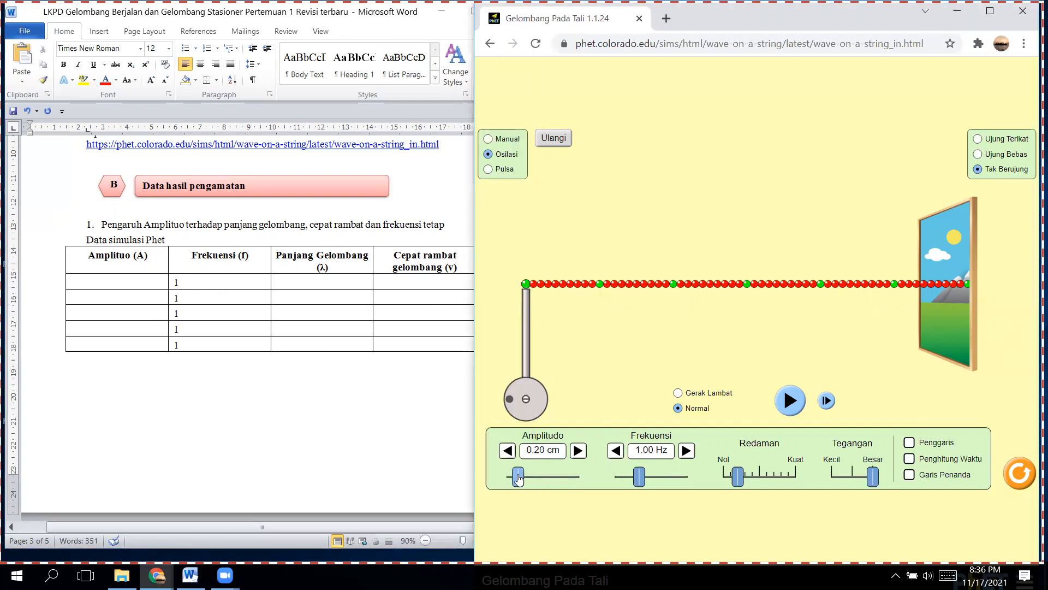
{"action": "left_click", "coordinate": [124, 282]}
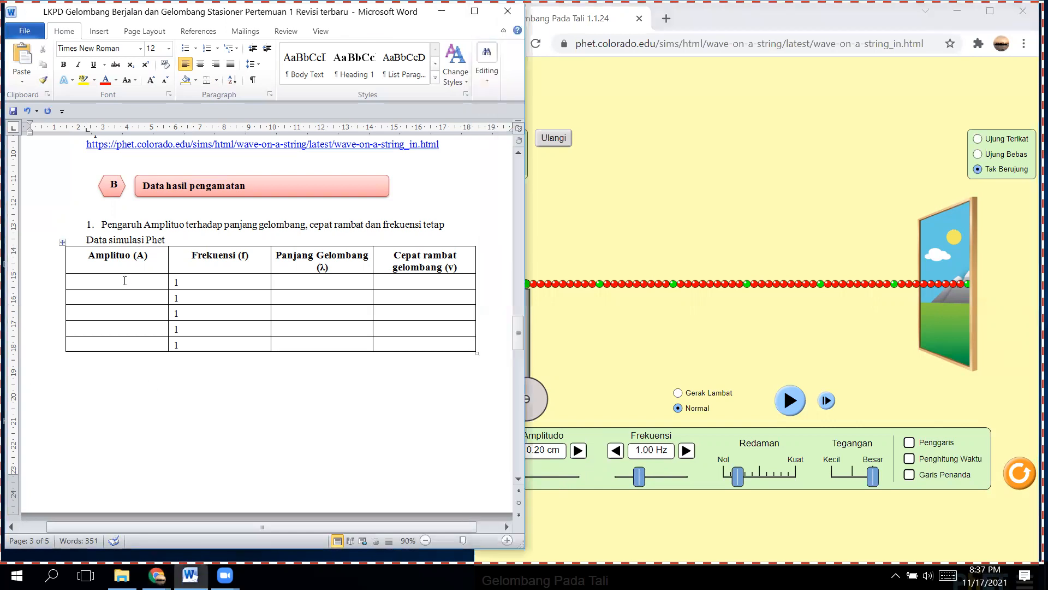
{"action": "type", "text": "20 cm"}
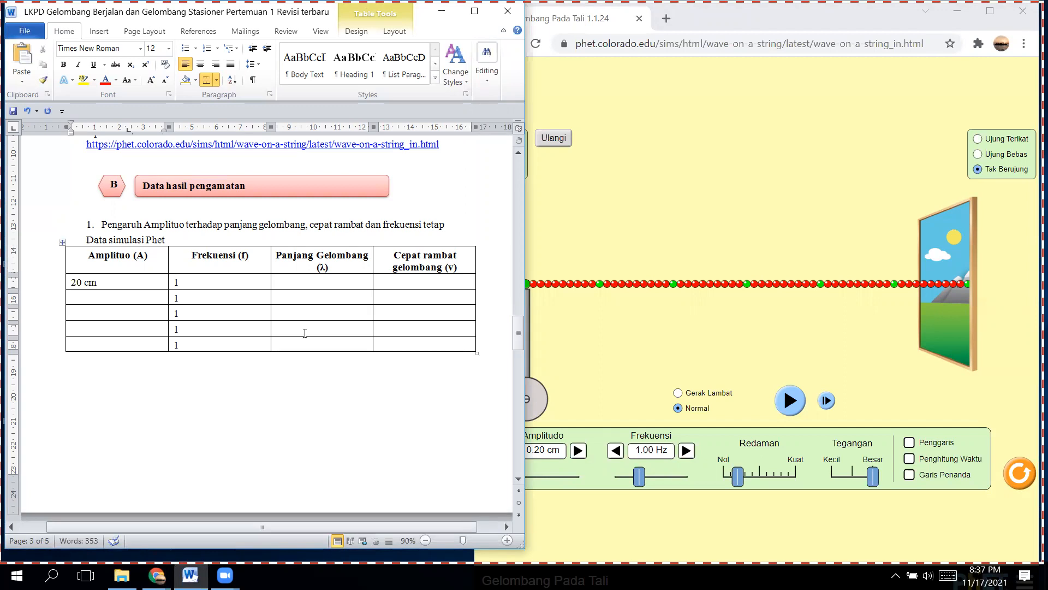
Back in the simulation, set the damping (Redaman) to Nol and the tension (Tegangan) to Kecil.
{"action": "left_click", "coordinate": [327, 284]}
{"action": "left_click", "coordinate": [720, 187]}
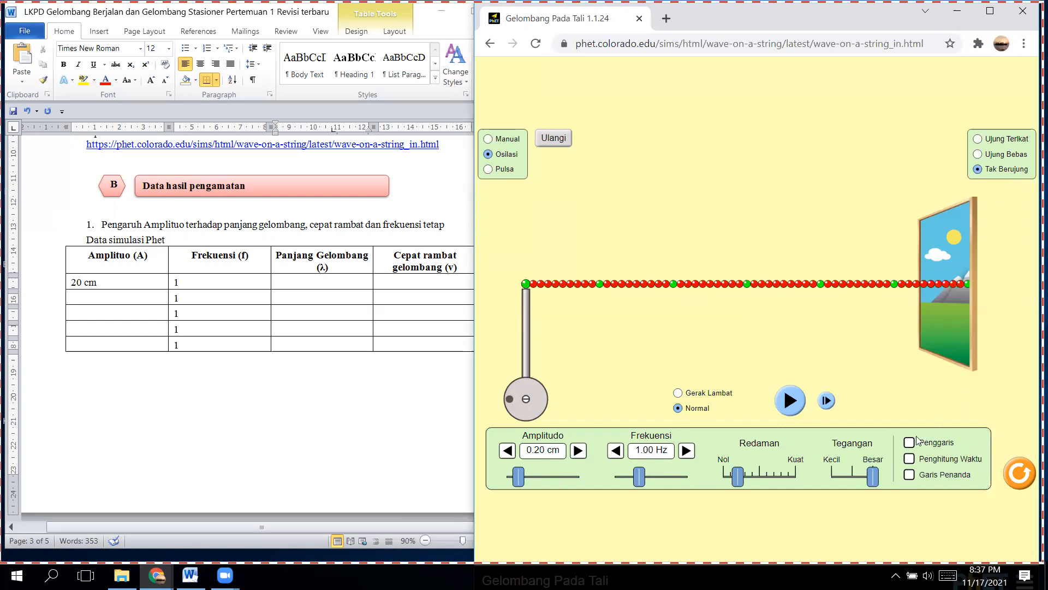
{"action": "left_click_drag", "start_coordinate": [738, 477], "coordinate": [723, 476]}
{"action": "left_click_drag", "start_coordinate": [871, 476], "coordinate": [828, 478]}
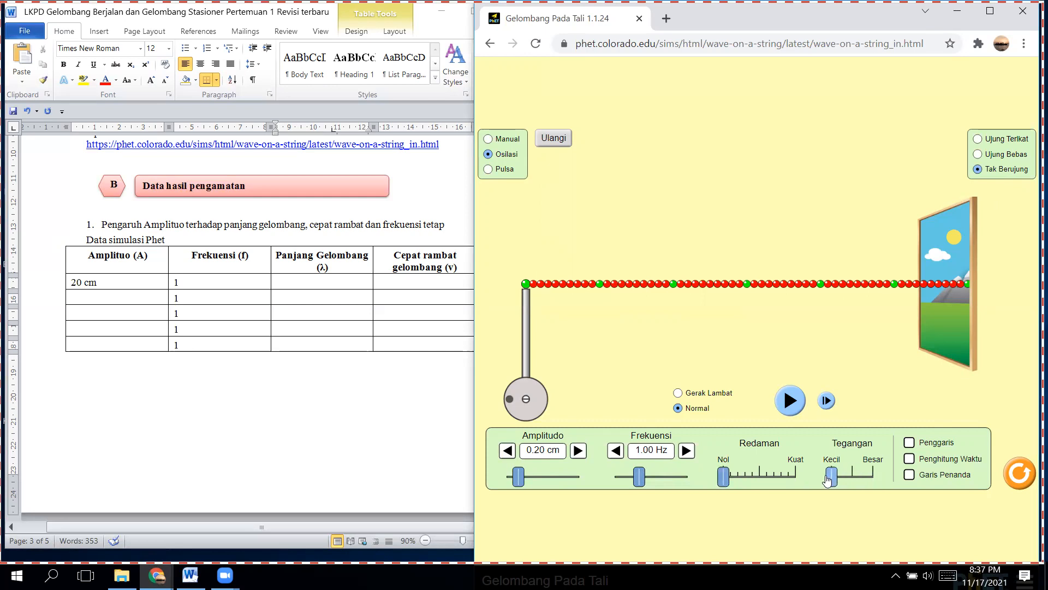
Show the rulers, run the wave and pause it, and lower the horizontal ruler onto the string.
{"action": "left_click", "coordinate": [934, 447]}
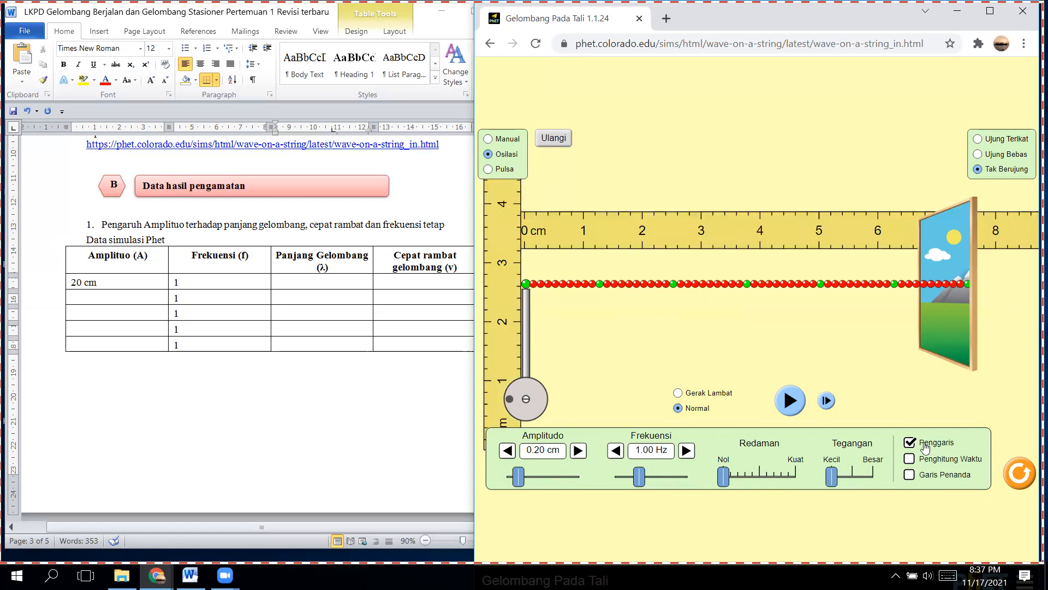
{"action": "left_click", "coordinate": [791, 401]}
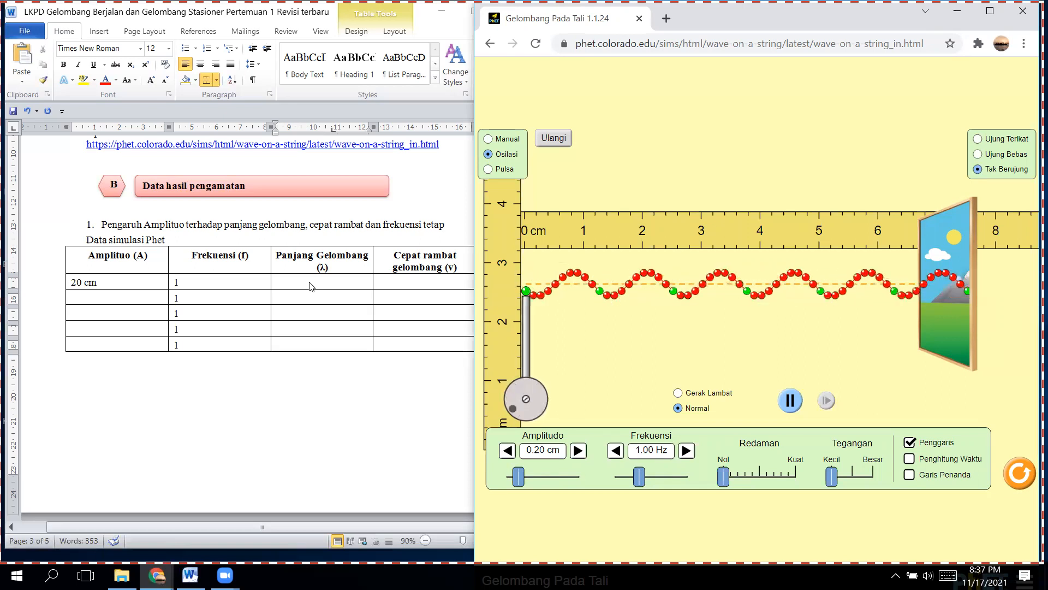
{"action": "left_click", "coordinate": [791, 403]}
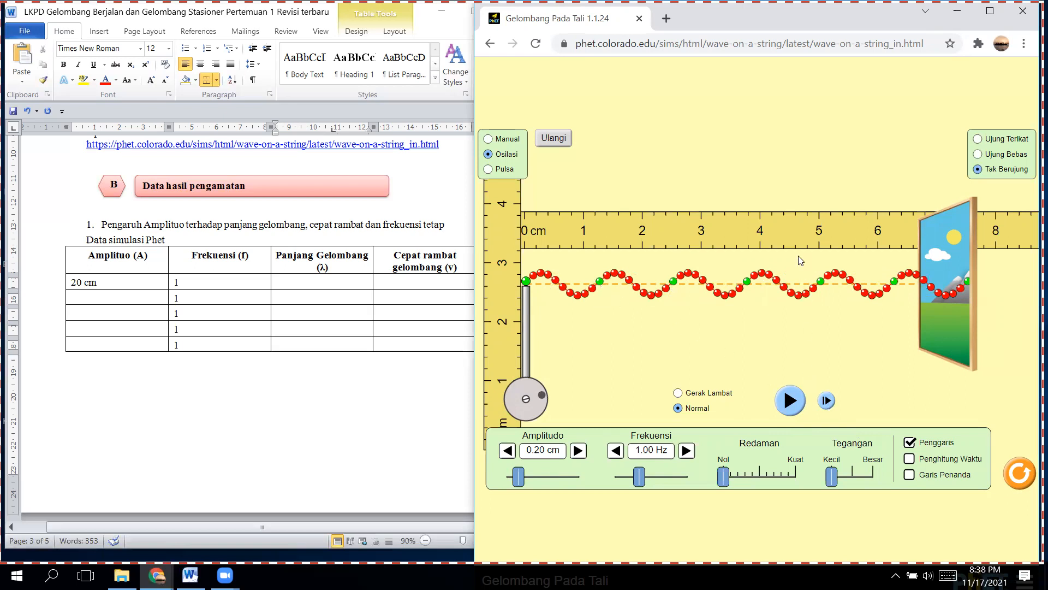
{"action": "left_click_drag", "start_coordinate": [783, 235], "coordinate": [786, 261]}
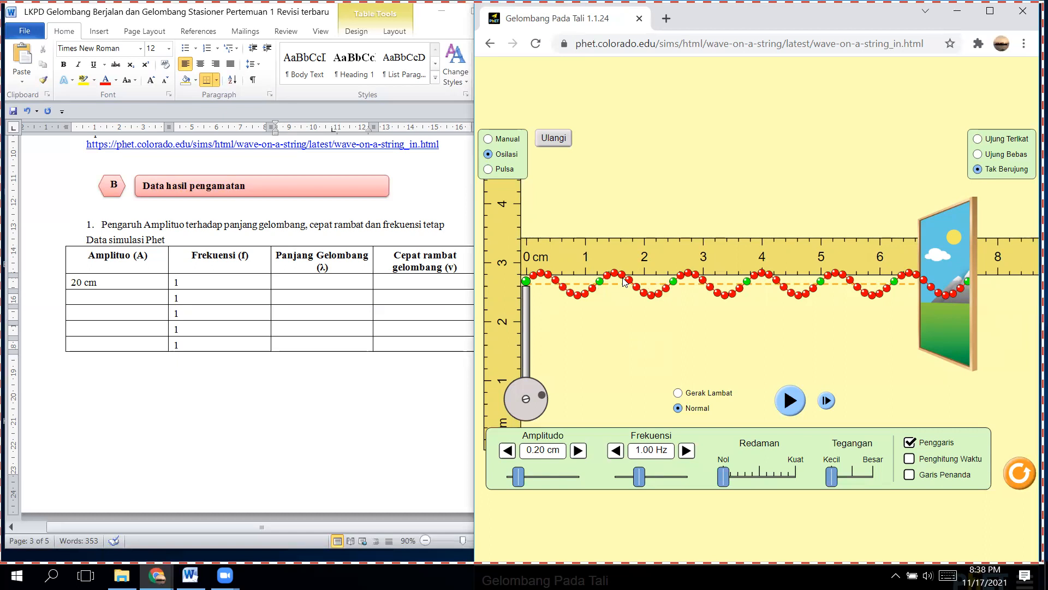
Handwrite the wavelength calculation λ = l/n = 1,2 cm / 1 = 1,2 cm above the string with the annotation pen.
{"action": "left_click", "coordinate": [405, 118]}
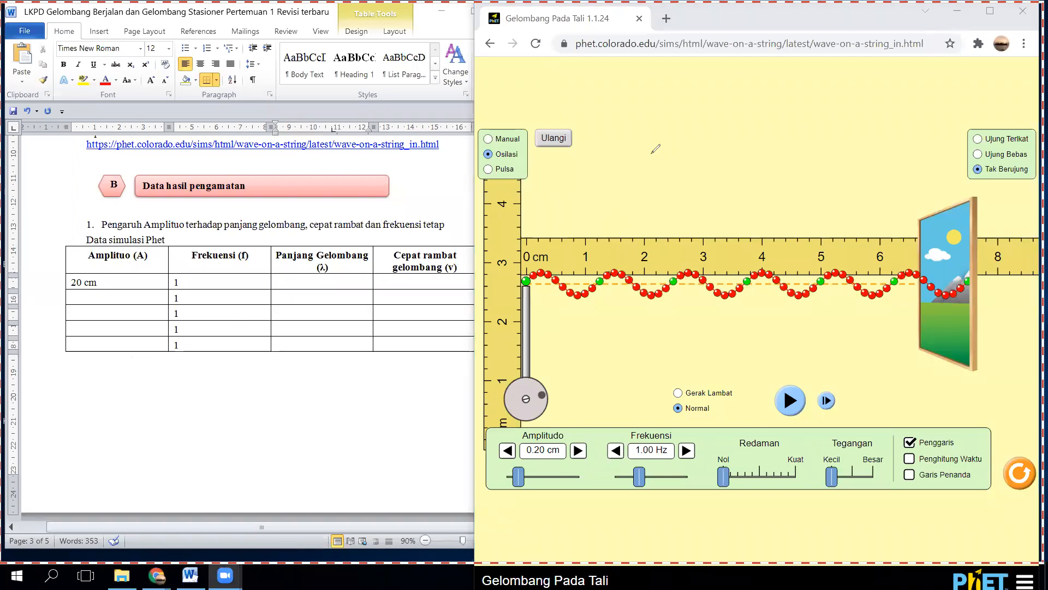
{"action": "mouse_move", "coordinate": [621, 161]}
{"action": "left_mouse_down"}
{"action": "mouse_move", "coordinate": [630, 151]}
{"action": "mouse_move", "coordinate": [635, 169]}
{"action": "mouse_move", "coordinate": [676, 160]}
{"action": "mouse_move", "coordinate": [683, 180]}
{"action": "left_mouse_up"}
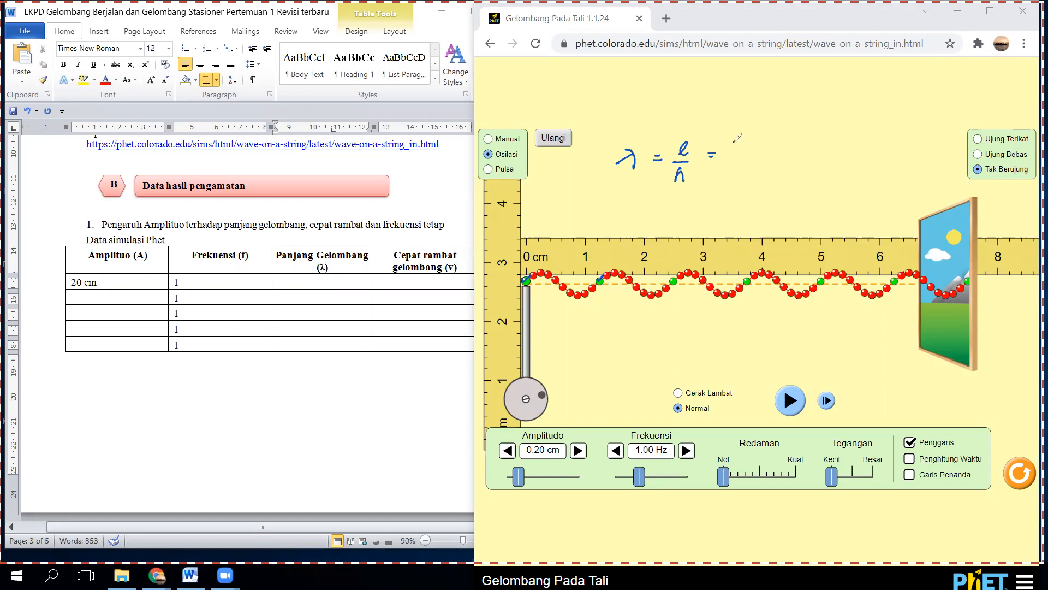
{"action": "left_click_drag", "start_coordinate": [732, 139], "coordinate": [733, 154]}
{"action": "left_click_drag", "start_coordinate": [740, 146], "coordinate": [773, 150]}
{"action": "mouse_move", "coordinate": [723, 161]}
{"action": "left_mouse_down"}
{"action": "mouse_move", "coordinate": [773, 159]}
{"action": "mouse_move", "coordinate": [741, 182]}
{"action": "left_mouse_up"}
{"action": "left_click_drag", "start_coordinate": [807, 146], "coordinate": [806, 155]}
{"action": "left_click_drag", "start_coordinate": [814, 152], "coordinate": [812, 157]}
{"action": "left_click_drag", "start_coordinate": [819, 147], "coordinate": [857, 153]}
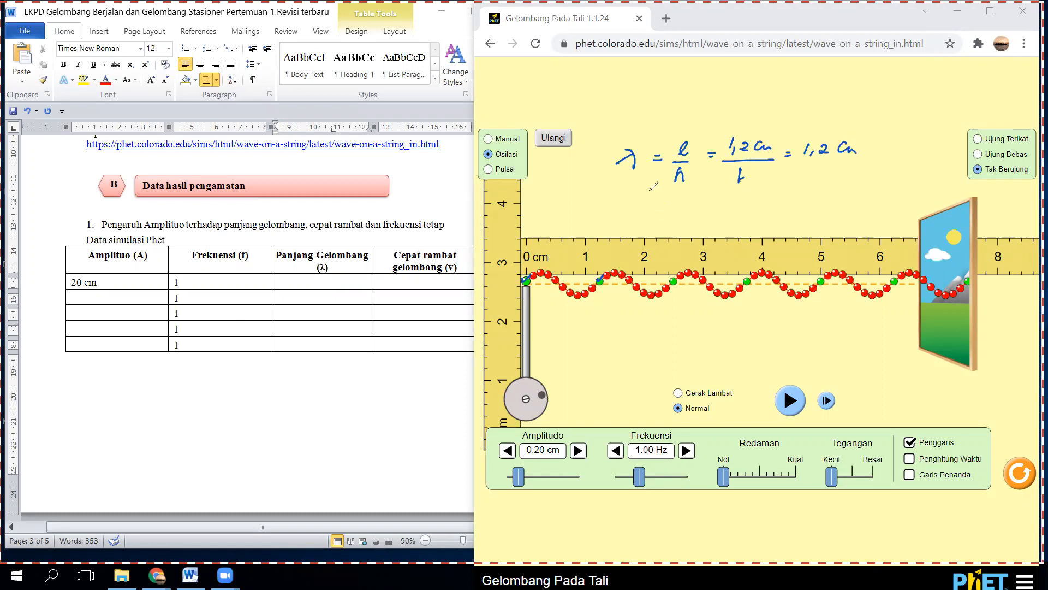
Enter 1,2 cm in the first row of the Panjang Gelombang (λ) column in Word.
{"action": "left_click", "coordinate": [320, 282]}
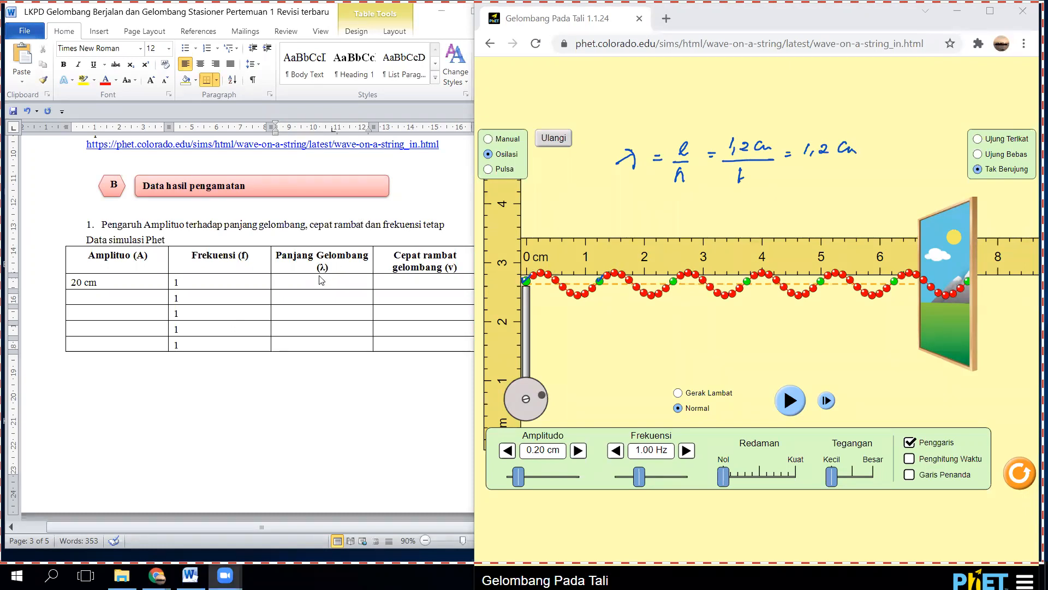
{"action": "type", "text": "1"}
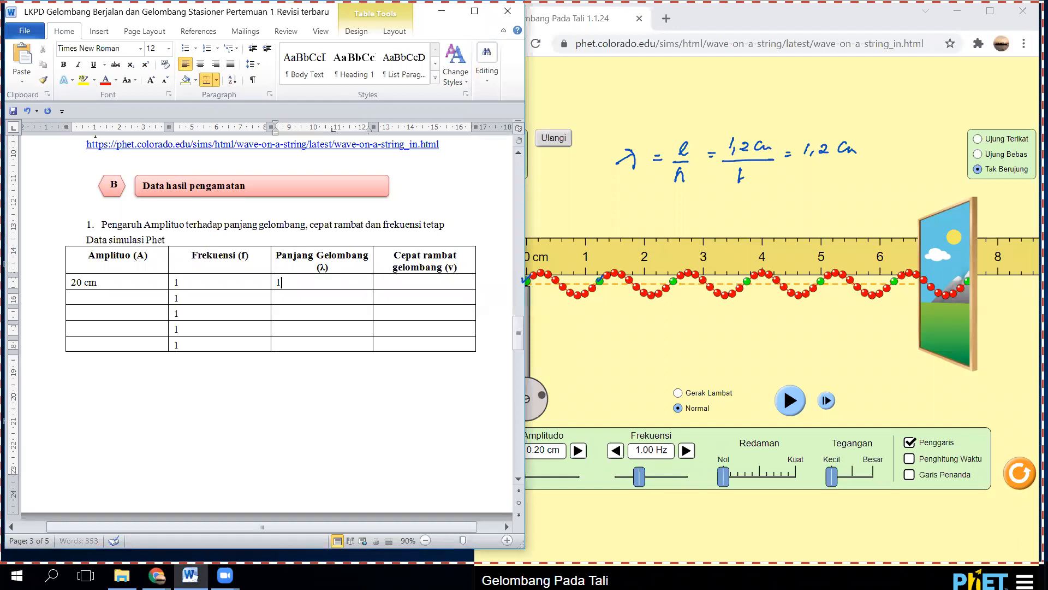
{"action": "type", "text": ",2 cm"}
Handwrite v = λ · f = 1,2 · 1 = 1,2 cm/s below the wavelength formula and enter 1,2 cm/s in the first Cepat rambat gelombang cell.
{"action": "left_click", "coordinate": [612, 192]}
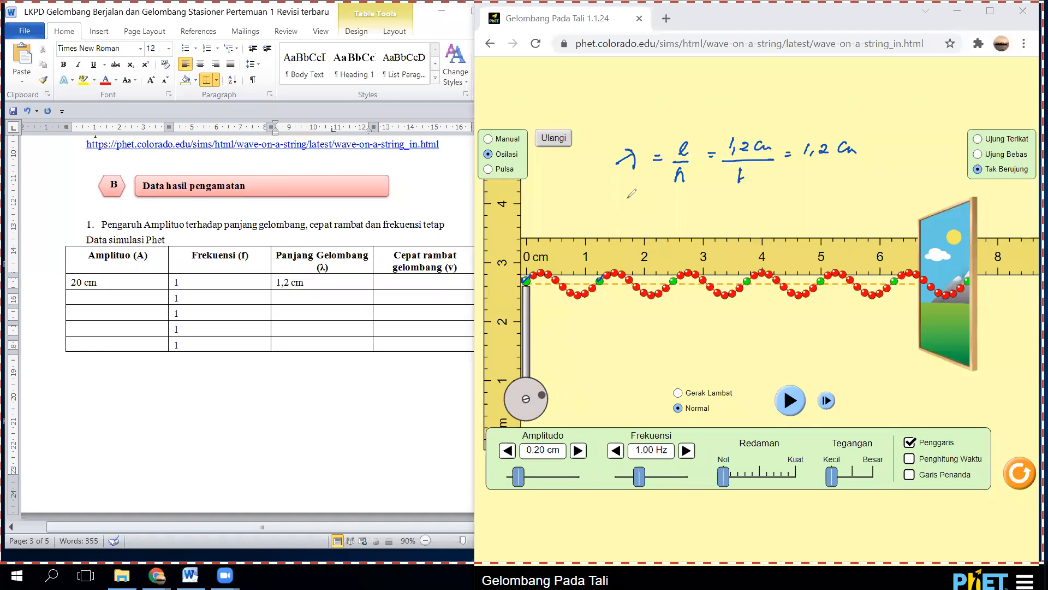
{"action": "left_click_drag", "start_coordinate": [629, 196], "coordinate": [642, 191]}
{"action": "mouse_move", "coordinate": [658, 200]}
{"action": "left_mouse_down"}
{"action": "mouse_move", "coordinate": [702, 193]}
{"action": "mouse_move", "coordinate": [697, 200]}
{"action": "mouse_move", "coordinate": [718, 208]}
{"action": "mouse_move", "coordinate": [764, 194]}
{"action": "left_mouse_up"}
{"action": "left_click", "coordinate": [702, 201]}
{"action": "left_click_drag", "start_coordinate": [784, 187], "coordinate": [782, 195]}
{"action": "left_click", "coordinate": [816, 191]}
{"action": "left_click_drag", "start_coordinate": [853, 184], "coordinate": [861, 190]}
{"action": "mouse_move", "coordinate": [874, 180]}
{"action": "left_mouse_down"}
{"action": "mouse_move", "coordinate": [872, 192]}
{"action": "mouse_move", "coordinate": [928, 196]}
{"action": "left_mouse_up"}
{"action": "left_click_drag", "start_coordinate": [940, 186], "coordinate": [937, 197]}
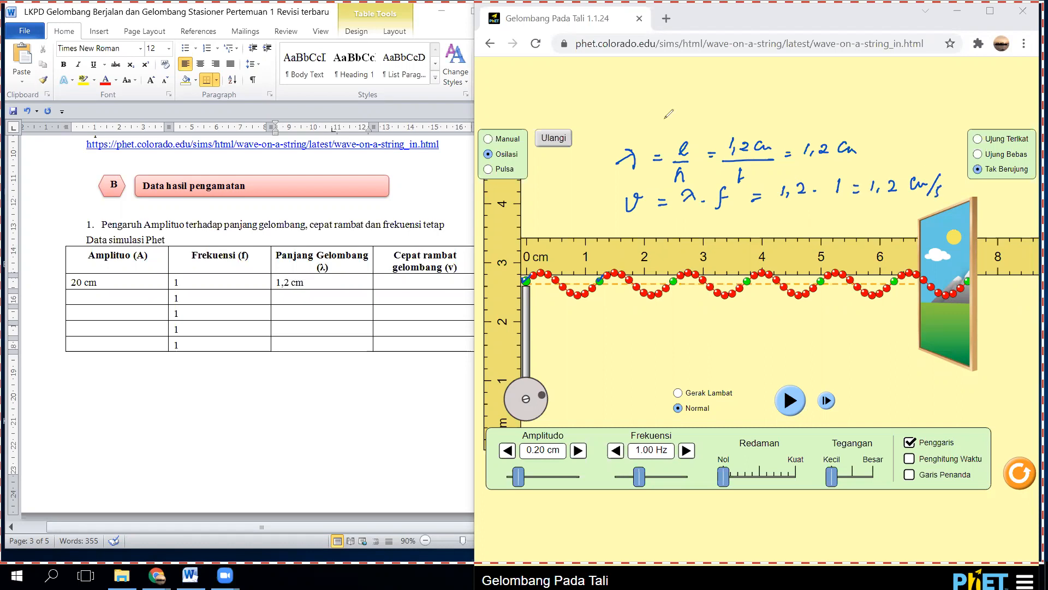
{"action": "left_click", "coordinate": [392, 282]}
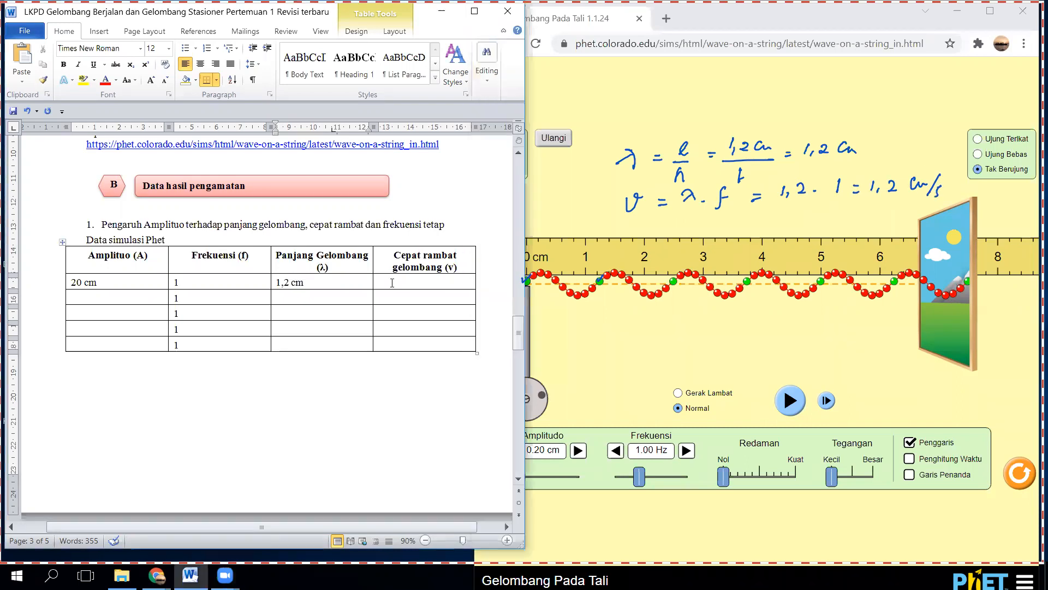
{"action": "type", "text": "1,2 cm/s"}
Raise the simulation's amplitude to 0.40 cm and record 40 cm in the second row of the Amplituo (A) column.
{"action": "left_click", "coordinate": [98, 300]}
{"action": "left_click", "coordinate": [591, 372]}
{"action": "left_click", "coordinate": [578, 450]}
{"action": "left_click", "coordinate": [578, 451]}
{"action": "left_click", "coordinate": [579, 451]}
{"action": "left_click", "coordinate": [579, 450]}
{"action": "left_click", "coordinate": [578, 450]}
{"action": "left_click", "coordinate": [579, 450]}
{"action": "left_click", "coordinate": [578, 450]}
{"action": "left_click", "coordinate": [578, 451]}
{"action": "left_click", "coordinate": [578, 450]}
{"action": "left_click", "coordinate": [578, 451]}
{"action": "left_click", "coordinate": [98, 300]}
{"action": "type", "text": "40 cm"}
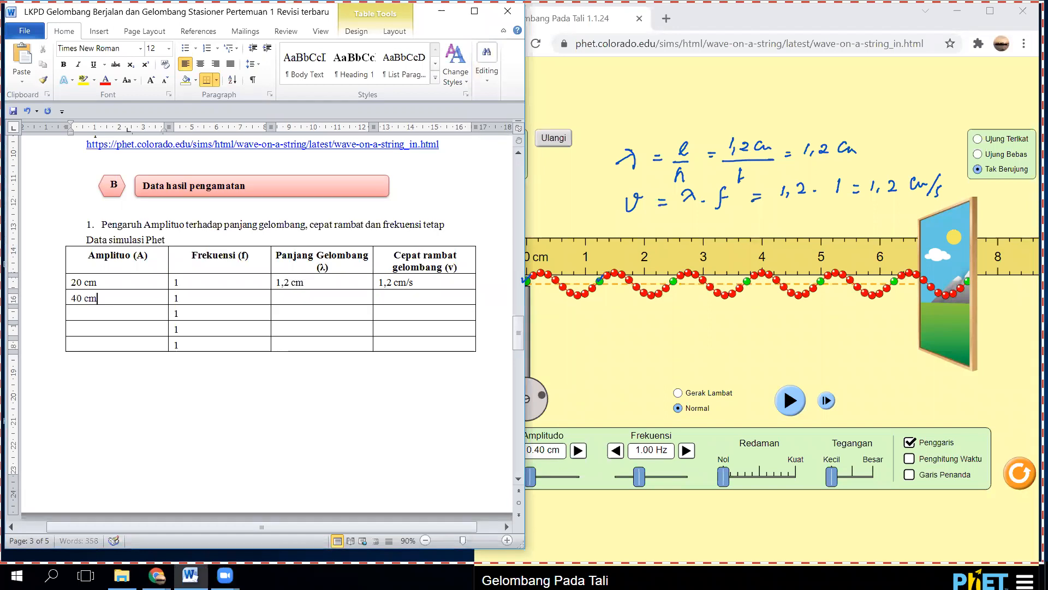
Run the wave at the new amplitude and pause it for the second wavelength measurement.
{"action": "left_click", "coordinate": [309, 300]}
{"action": "left_click", "coordinate": [582, 346]}
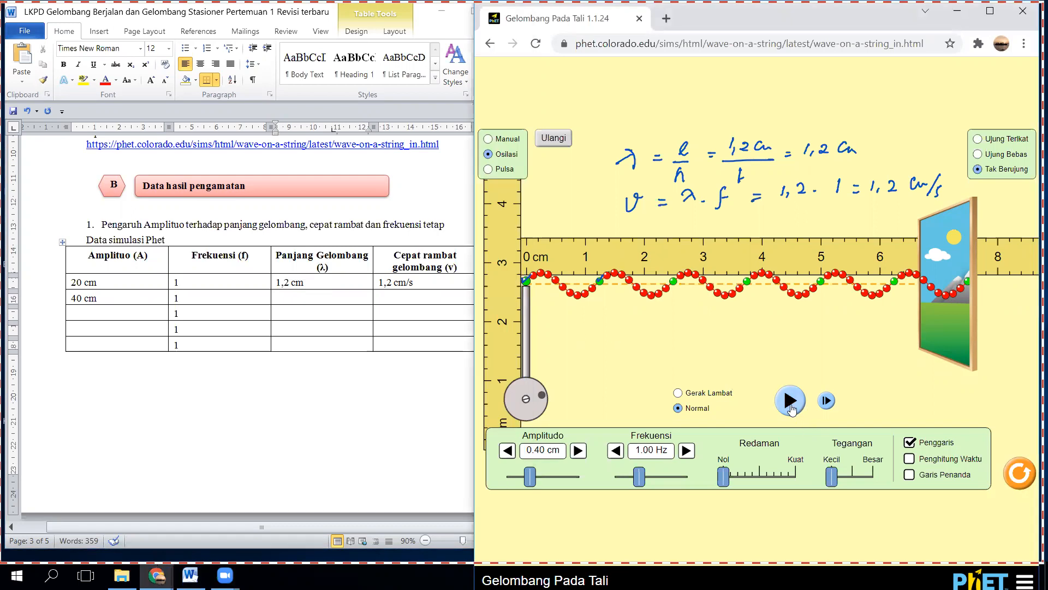
{"action": "left_click", "coordinate": [790, 410]}
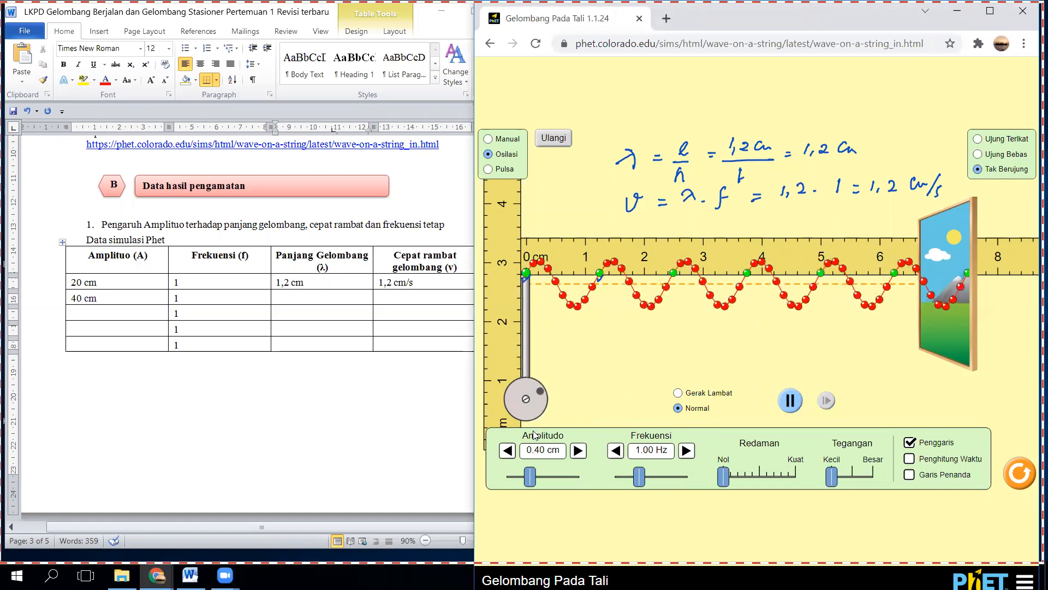
{"action": "left_click", "coordinate": [790, 402]}
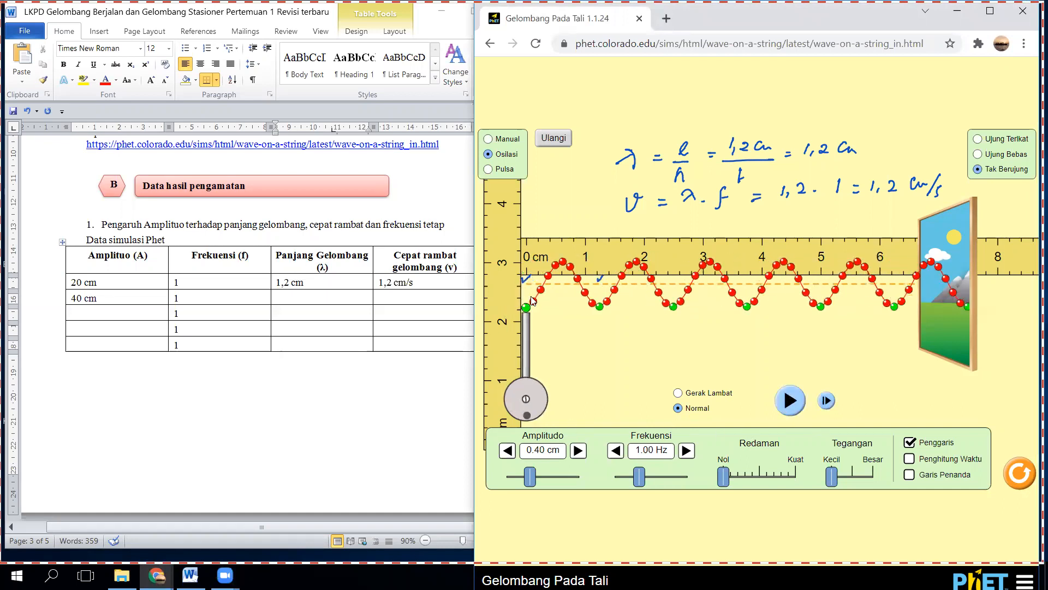
Advance the paused wave frame by frame until its green beads line up with the handwritten marks along the ruler.
{"action": "left_click", "coordinate": [827, 402]}
{"action": "left_click", "coordinate": [827, 401]}
{"action": "left_click", "coordinate": [827, 401]}
{"action": "left_click", "coordinate": [827, 401]}
{"action": "left_click", "coordinate": [828, 402]}
{"action": "left_click", "coordinate": [828, 402]}
{"action": "left_click", "coordinate": [827, 401]}
{"action": "left_click", "coordinate": [827, 401]}
{"action": "left_click", "coordinate": [827, 401]}
{"action": "left_click", "coordinate": [827, 402]}
{"action": "left_click", "coordinate": [827, 401]}
{"action": "left_click", "coordinate": [827, 402]}
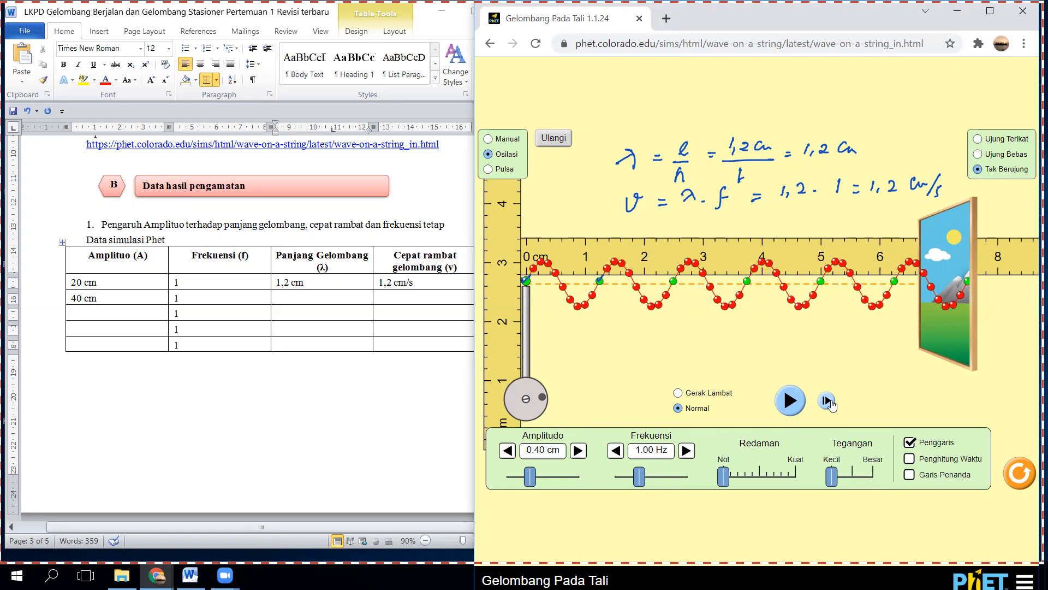
Erase the handwritten numeric results from both formulas, keeping λ = l/n = and v = λ · f =.
{"action": "left_click", "coordinate": [537, 121]}
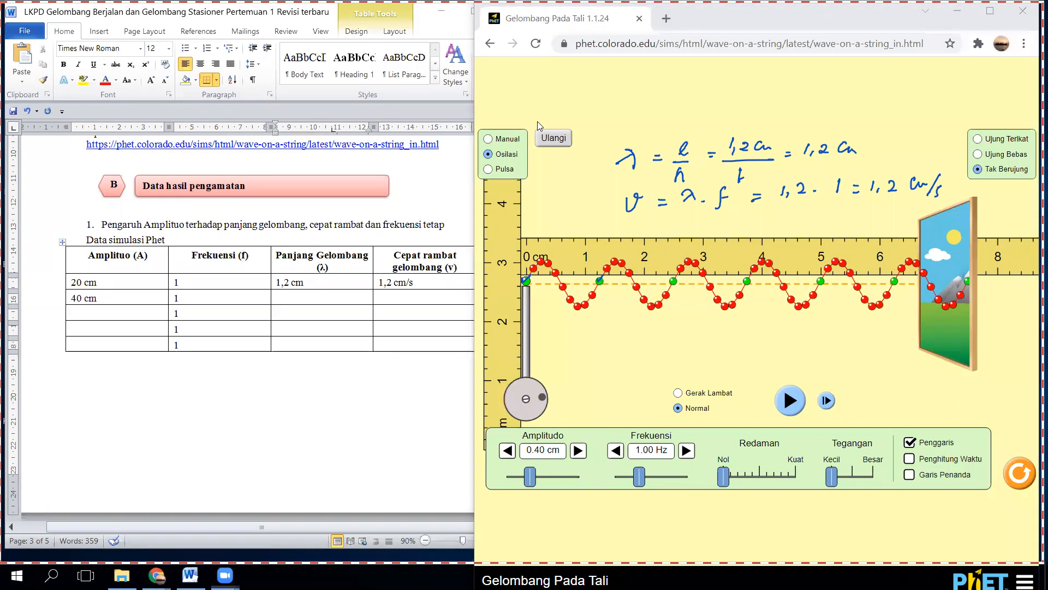
{"action": "mouse_move", "coordinate": [738, 143]}
{"action": "left_mouse_down"}
{"action": "mouse_move", "coordinate": [752, 162]}
{"action": "mouse_move", "coordinate": [792, 148]}
{"action": "mouse_move", "coordinate": [804, 173]}
{"action": "mouse_move", "coordinate": [828, 181]}
{"action": "mouse_move", "coordinate": [936, 177]}
{"action": "mouse_move", "coordinate": [854, 179]}
{"action": "mouse_move", "coordinate": [860, 151]}
{"action": "left_mouse_up"}
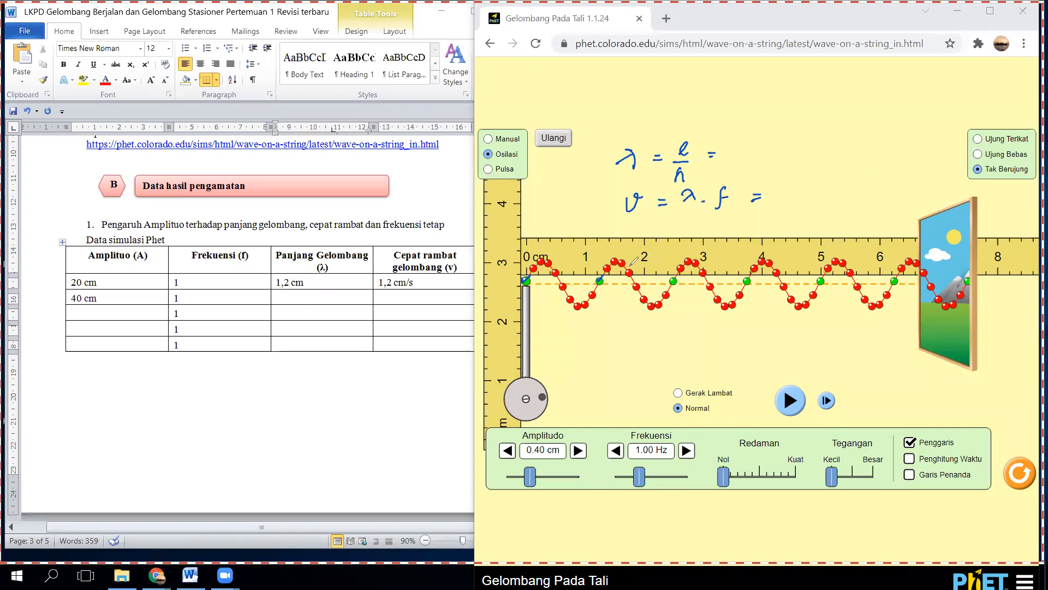
Handwrite the wavelength result as 1,2/1 = 1,2 and enter 1,2 in the second row of the Panjang Gelombang column.
{"action": "mouse_move", "coordinate": [732, 140]}
{"action": "left_mouse_down"}
{"action": "mouse_move", "coordinate": [730, 149]}
{"action": "mouse_move", "coordinate": [749, 149]}
{"action": "mouse_move", "coordinate": [736, 167]}
{"action": "left_mouse_up"}
{"action": "left_click_drag", "start_coordinate": [762, 152], "coordinate": [816, 148]}
{"action": "left_click", "coordinate": [309, 299]}
{"action": "type", "text": "1"}
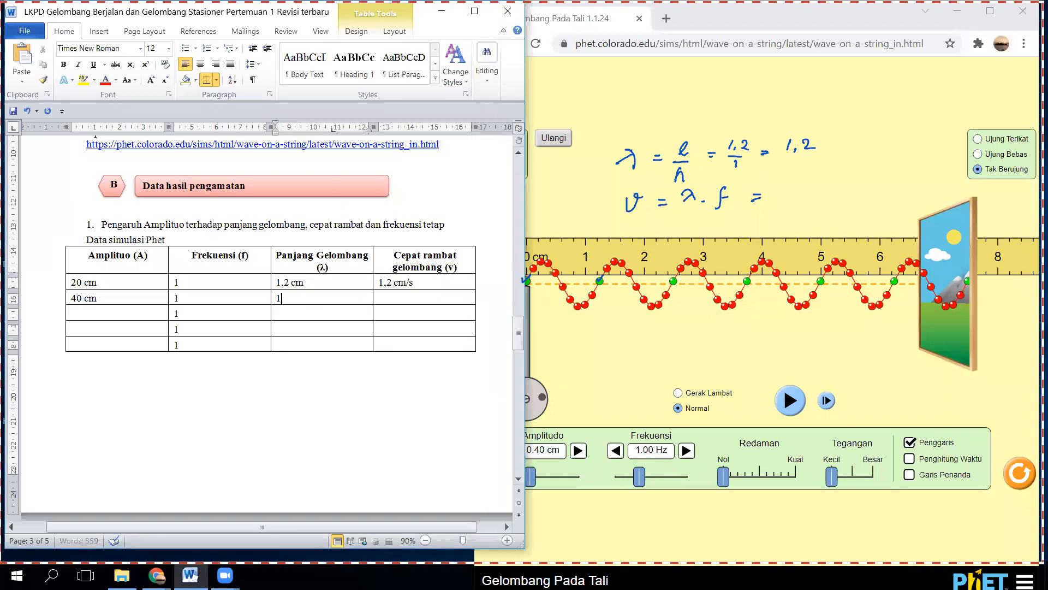
{"action": "type", "text": ",2"}
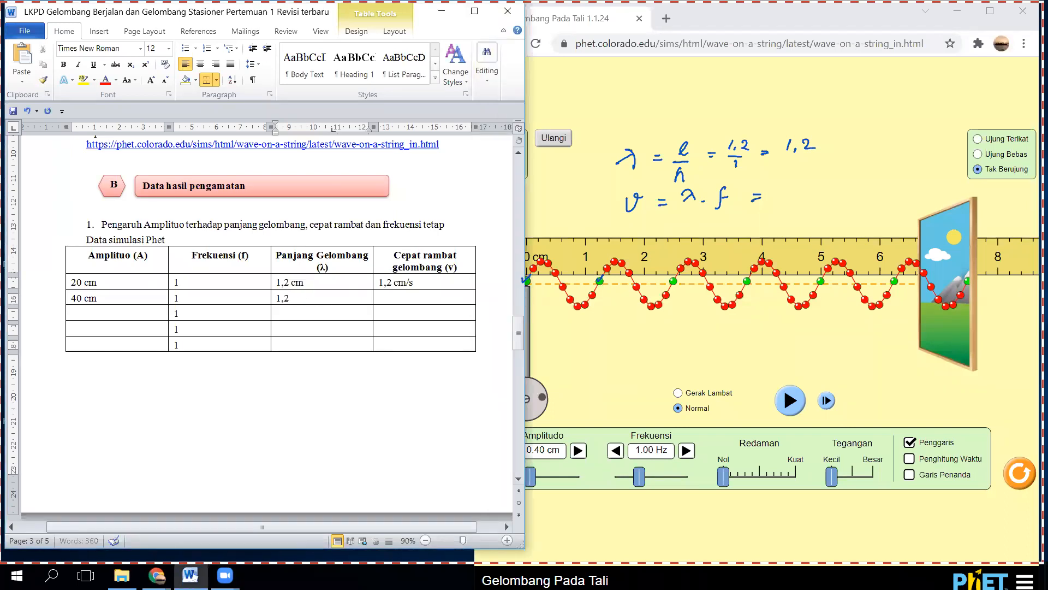
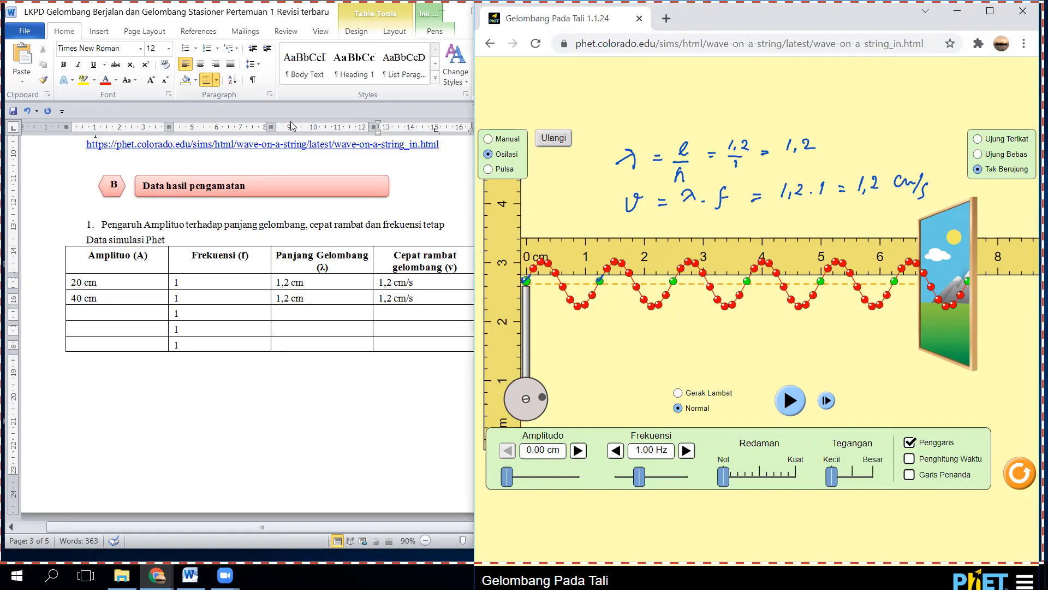
Set the simulation's amplitude to 0.50 cm for the worksheet's second table, which covers the effect of frequency.
{"action": "left_click", "coordinate": [311, 361]}
{"action": "scroll", "coordinate": [310, 362], "scroll_direction": "down", "scroll_amount": 5}
{"action": "scroll", "coordinate": [310, 361], "scroll_direction": "down", "scroll_amount": 8}
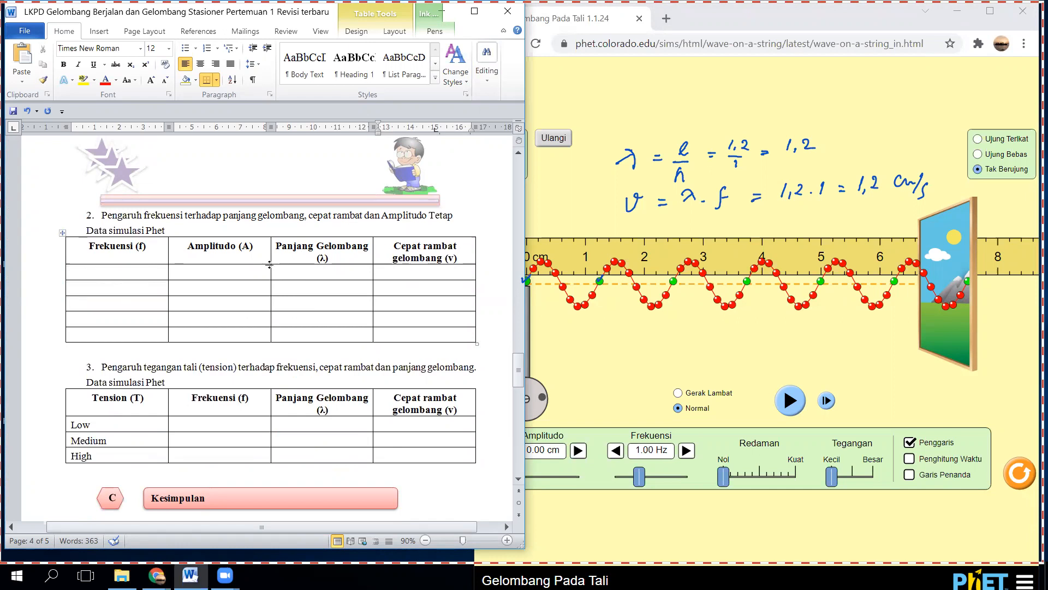
{"action": "left_click", "coordinate": [220, 274]}
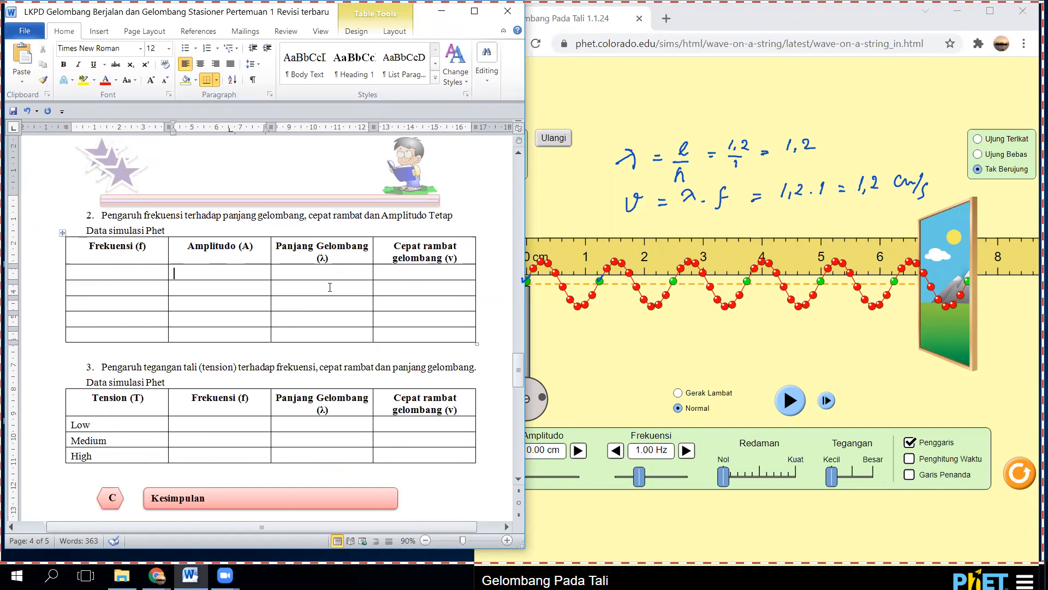
{"action": "left_click", "coordinate": [581, 364]}
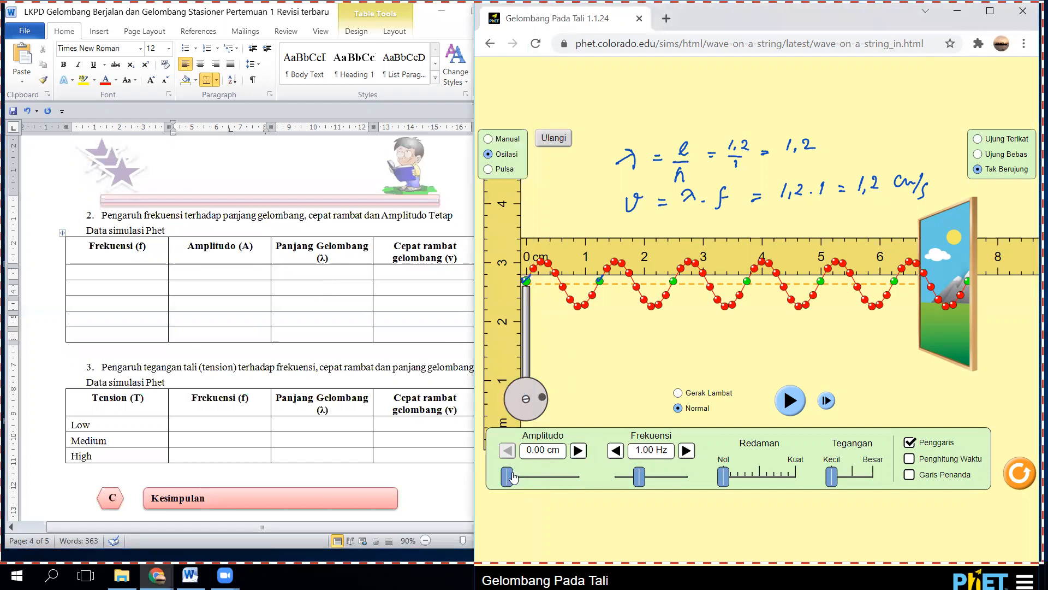
{"action": "left_click_drag", "start_coordinate": [511, 477], "coordinate": [540, 479]}
{"action": "left_click", "coordinate": [576, 451]}
{"action": "left_click", "coordinate": [577, 452]}
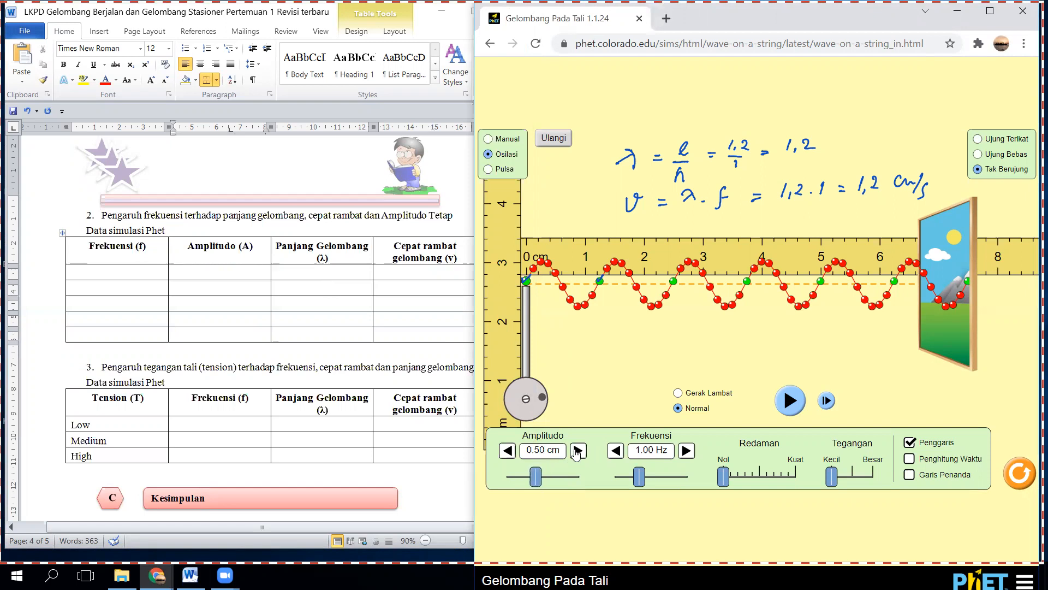
Enter 50 cm in all five rows of the second table's Amplitudo (A) column.
{"action": "left_click", "coordinate": [220, 271]}
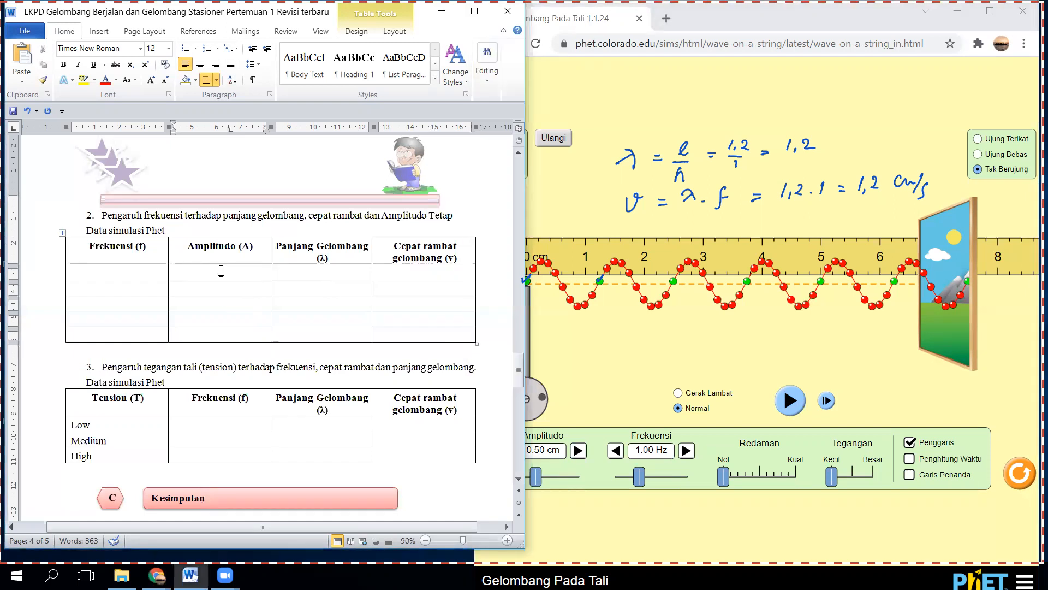
{"action": "type", "text": "50 cm50 cm"}
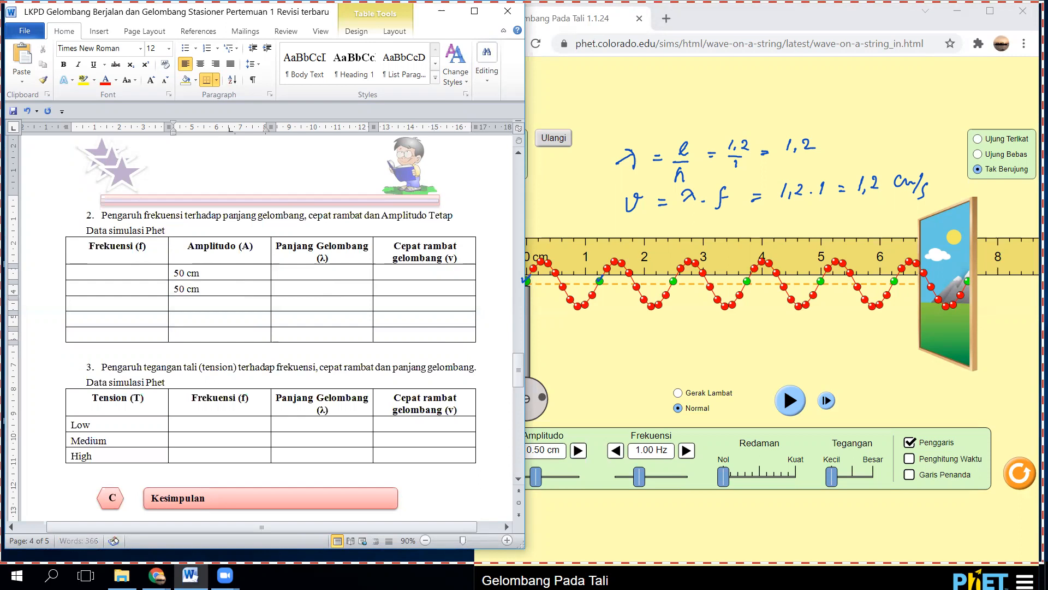
{"action": "key", "text": "Down"}
{"action": "type", "text": "50 cm"}
{"action": "key", "text": "Down"}
{"action": "type", "text": "50 cm"}
{"action": "key", "text": "Down"}
{"action": "type", "text": "50 cm"}
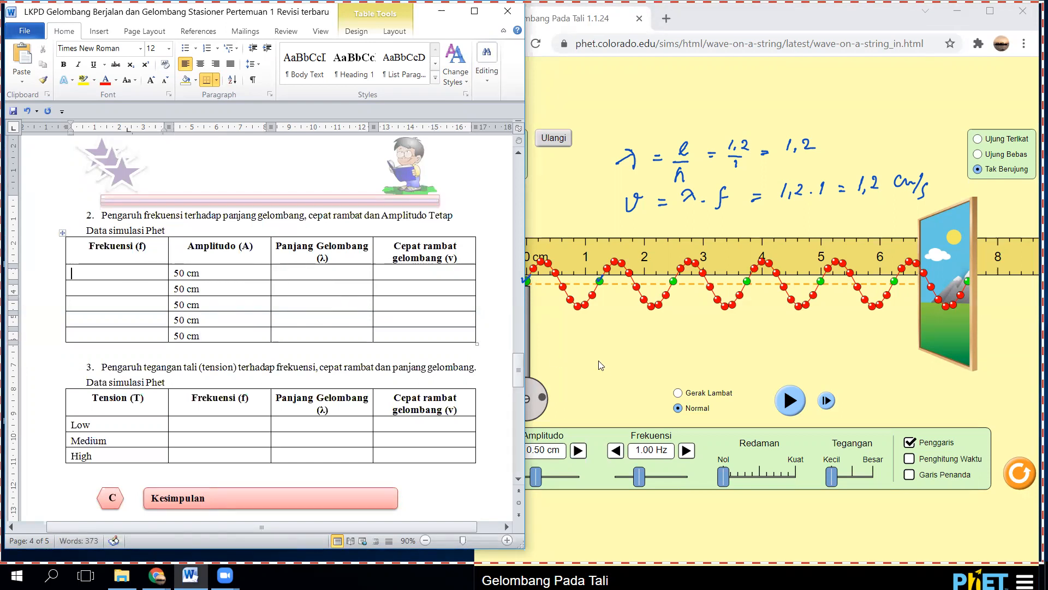
Lower the simulation's frequency to 0.30 Hz and record 30 Hz in the first row of the second table's Frekuensi (f) column.
{"action": "left_click", "coordinate": [665, 482]}
{"action": "mouse_move", "coordinate": [640, 478]}
{"action": "left_mouse_down"}
{"action": "mouse_move", "coordinate": [612, 480]}
{"action": "mouse_move", "coordinate": [625, 480]}
{"action": "left_mouse_up"}
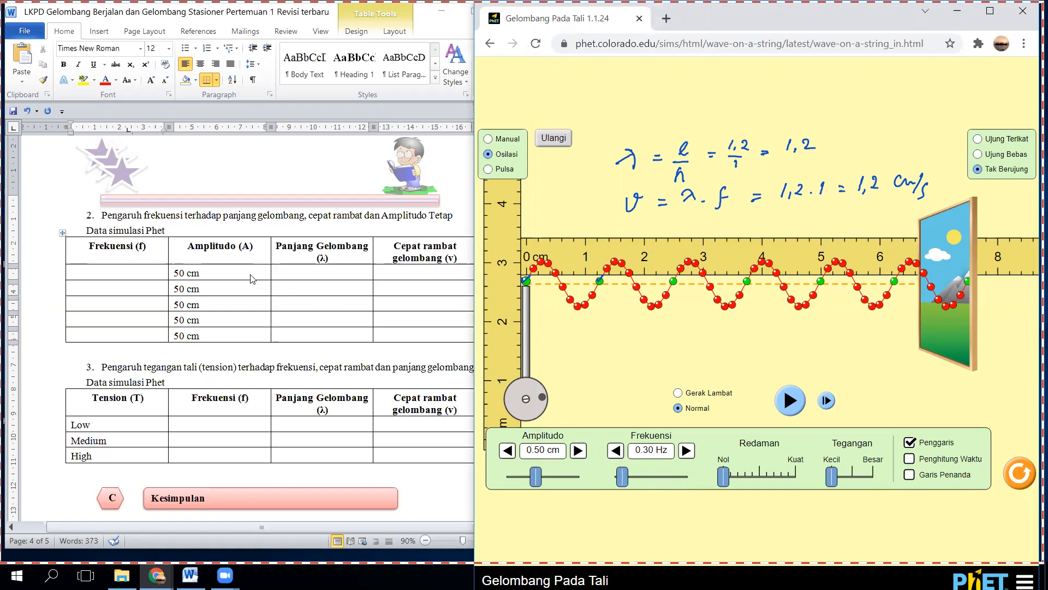
{"action": "left_click", "coordinate": [125, 273]}
{"action": "type", "text": "30 Hz"}
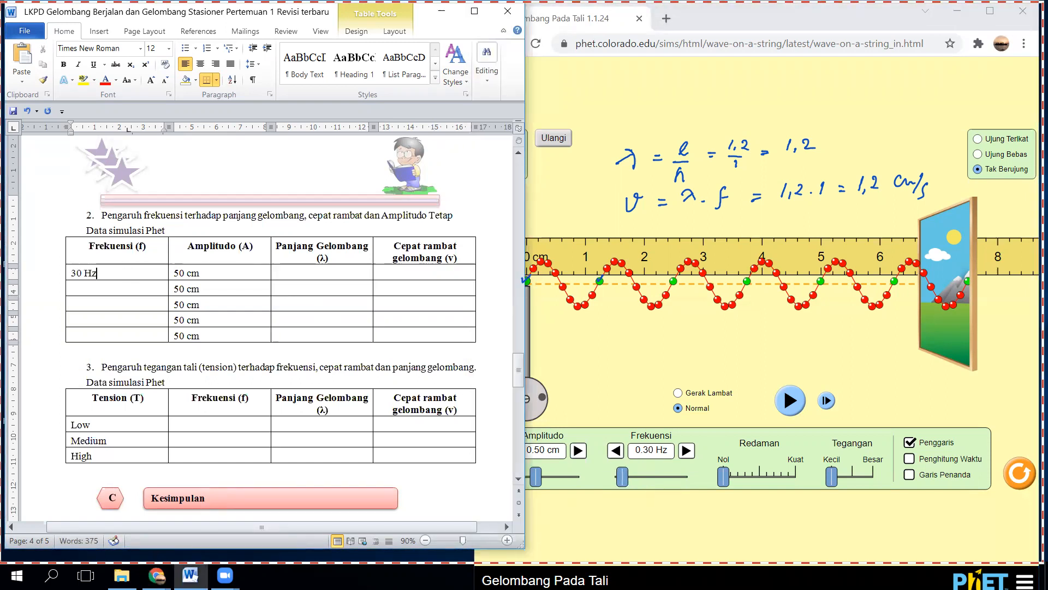
{"action": "left_click", "coordinate": [319, 275]}
Try to line up the 0.30 Hz wave's first green bead with the handwritten zero mark by running, pausing and frame-stepping it.
{"action": "left_click", "coordinate": [683, 338]}
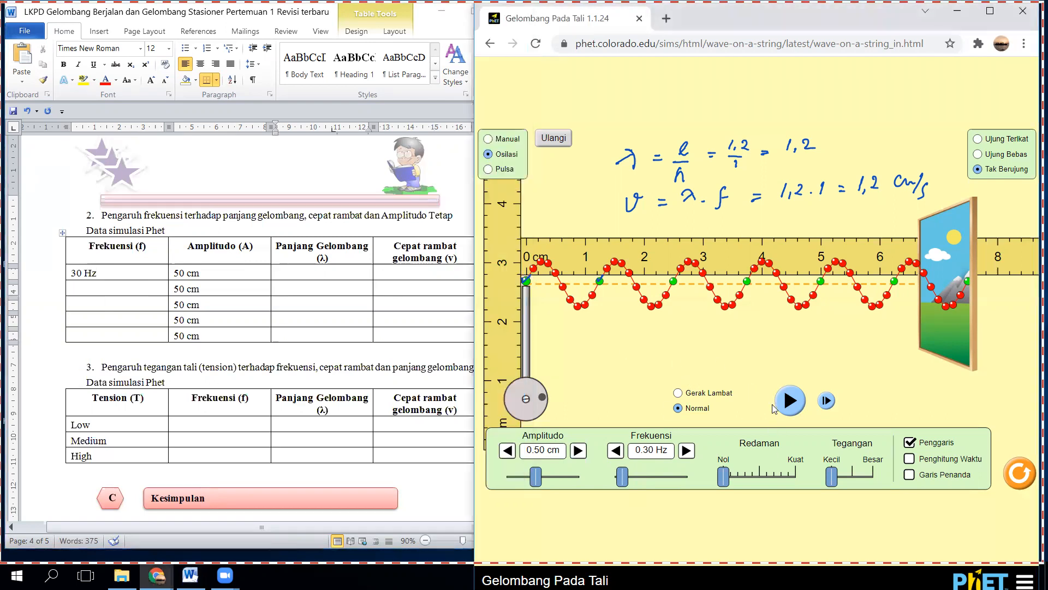
{"action": "left_click", "coordinate": [790, 404]}
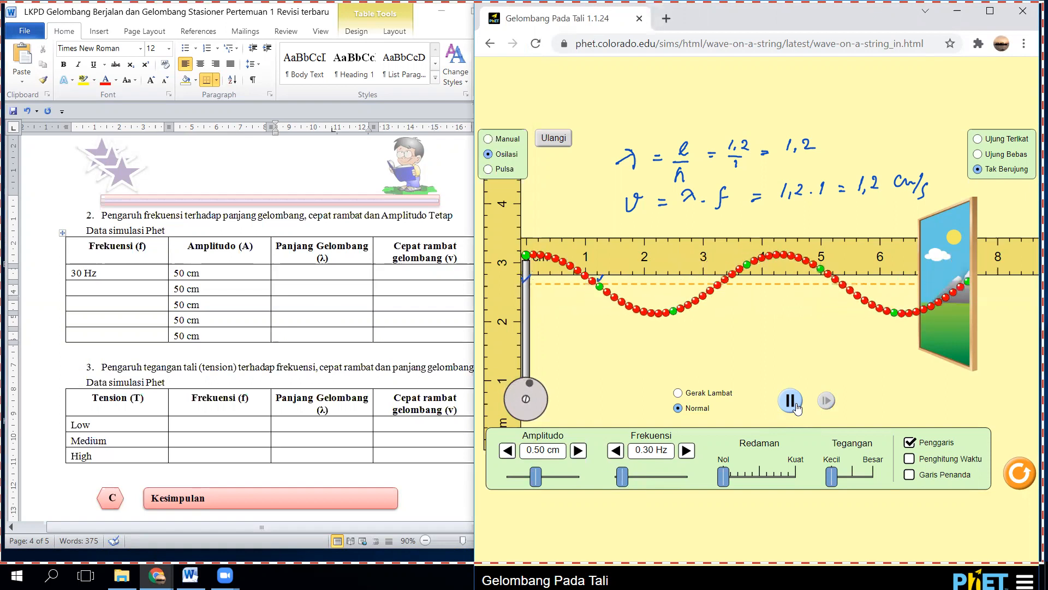
{"action": "left_click", "coordinate": [796, 407]}
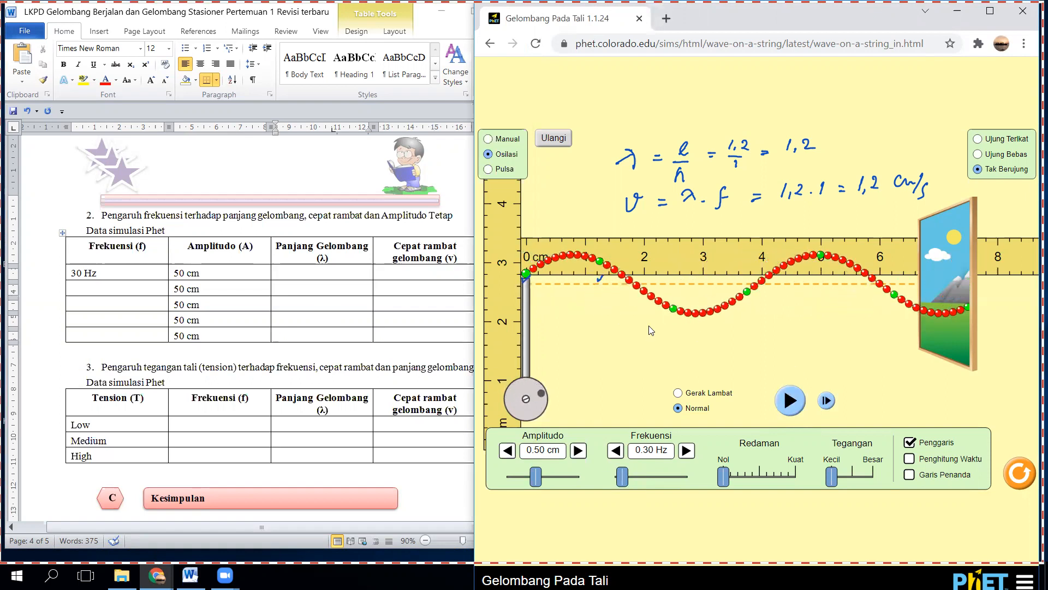
{"action": "left_click", "coordinate": [827, 402]}
{"action": "left_click", "coordinate": [826, 401]}
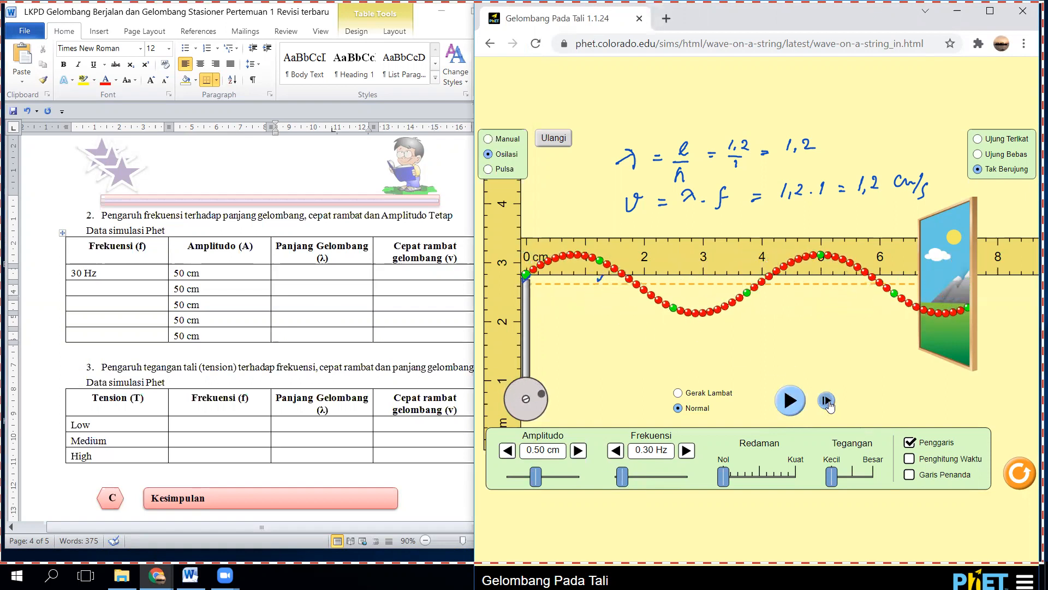
{"action": "left_click", "coordinate": [828, 403]}
{"action": "left_click", "coordinate": [829, 402]}
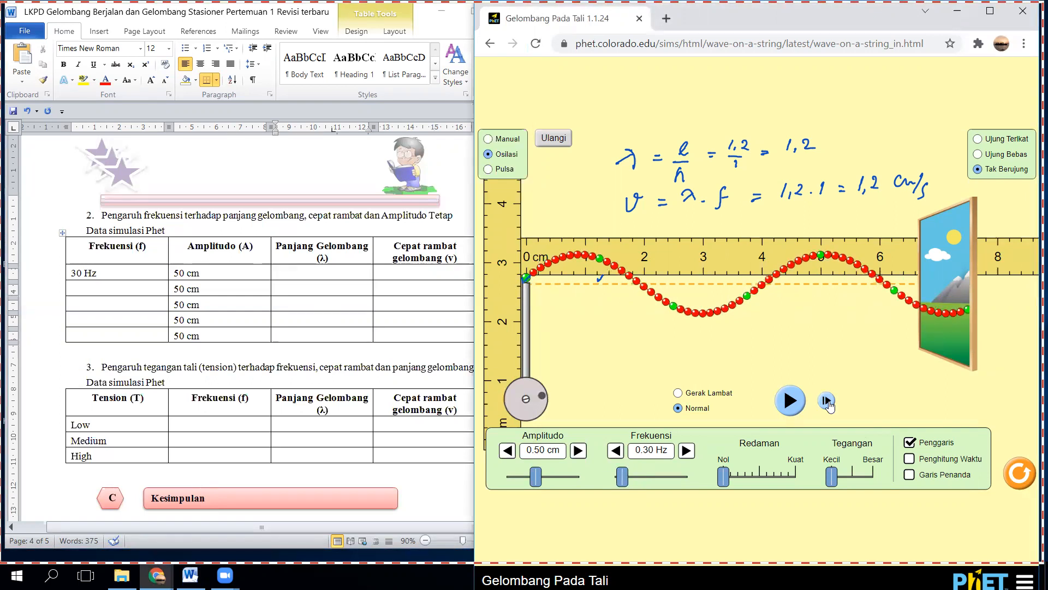
{"action": "left_click", "coordinate": [828, 402]}
{"action": "left_click", "coordinate": [828, 402]}
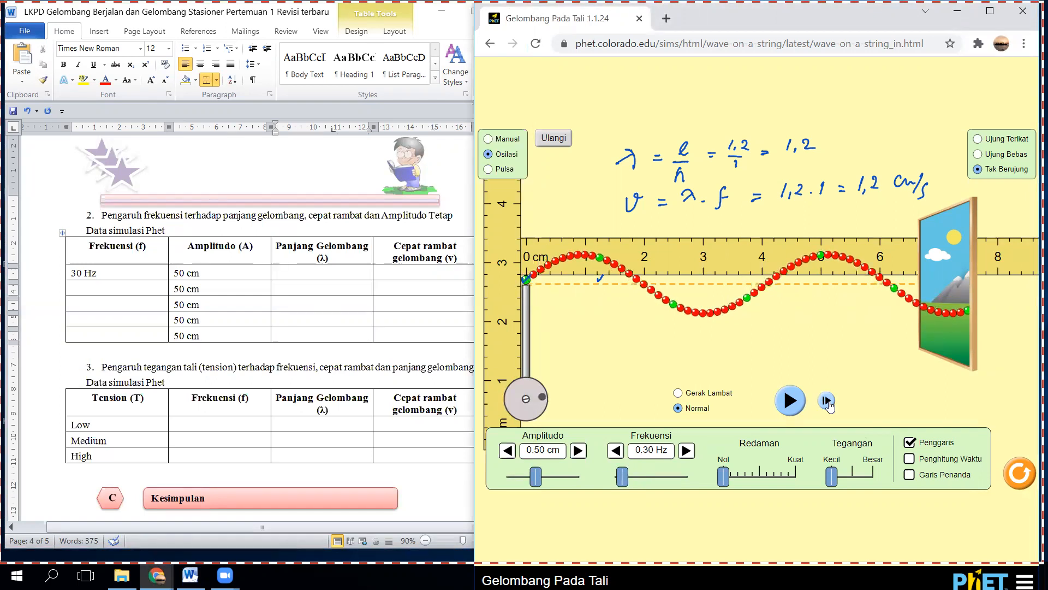
{"action": "left_click", "coordinate": [828, 402]}
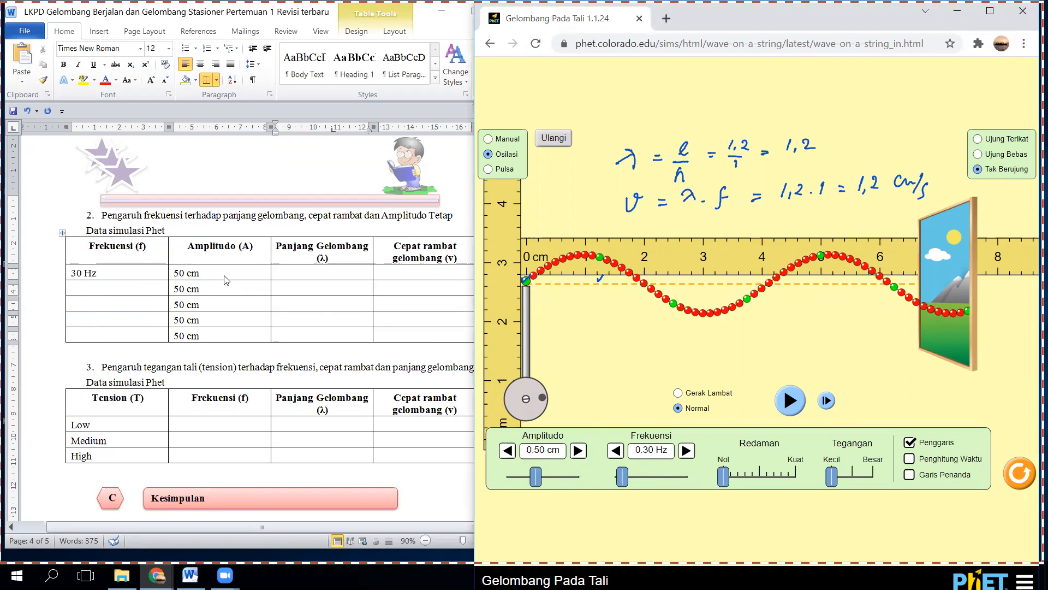
{"action": "left_click", "coordinate": [826, 403]}
{"action": "left_click", "coordinate": [827, 402]}
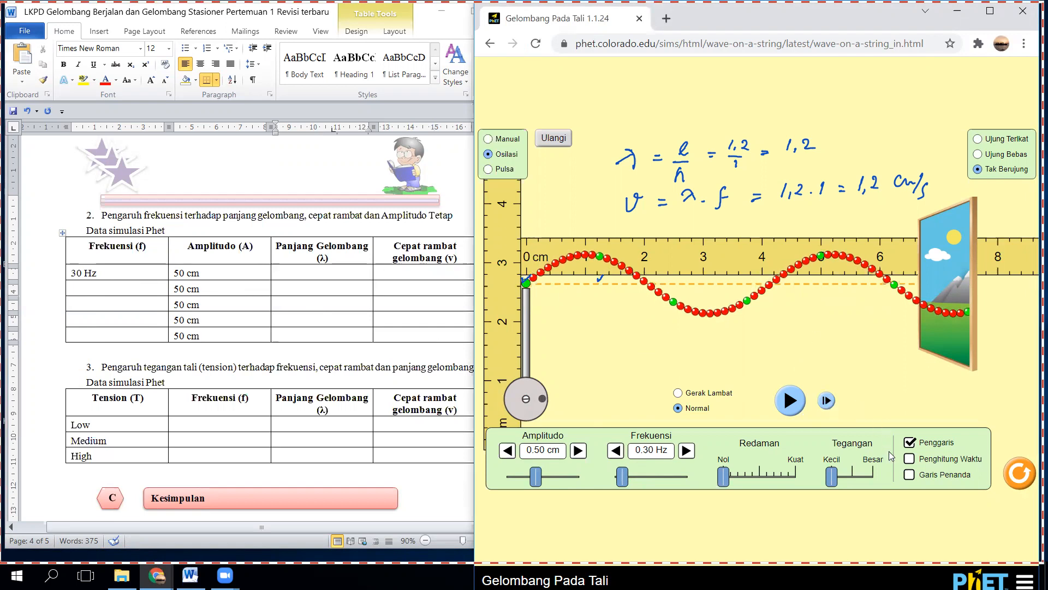
Run and pause the wave again, advancing it frame by frame until its first green bead meets the handwritten mark at 0 cm.
{"action": "left_click", "coordinate": [788, 399]}
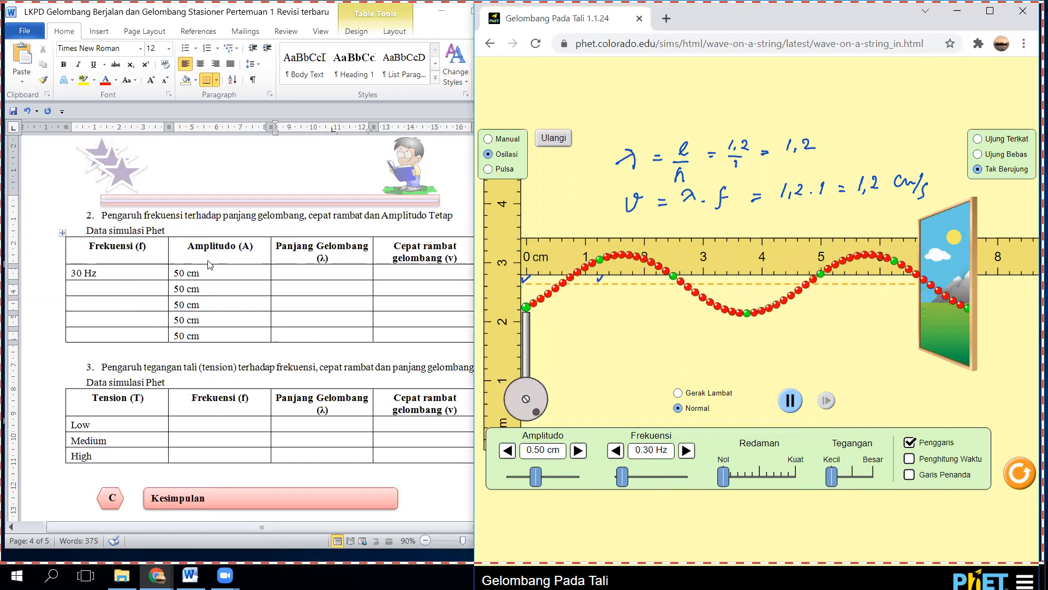
{"action": "left_click", "coordinate": [789, 402]}
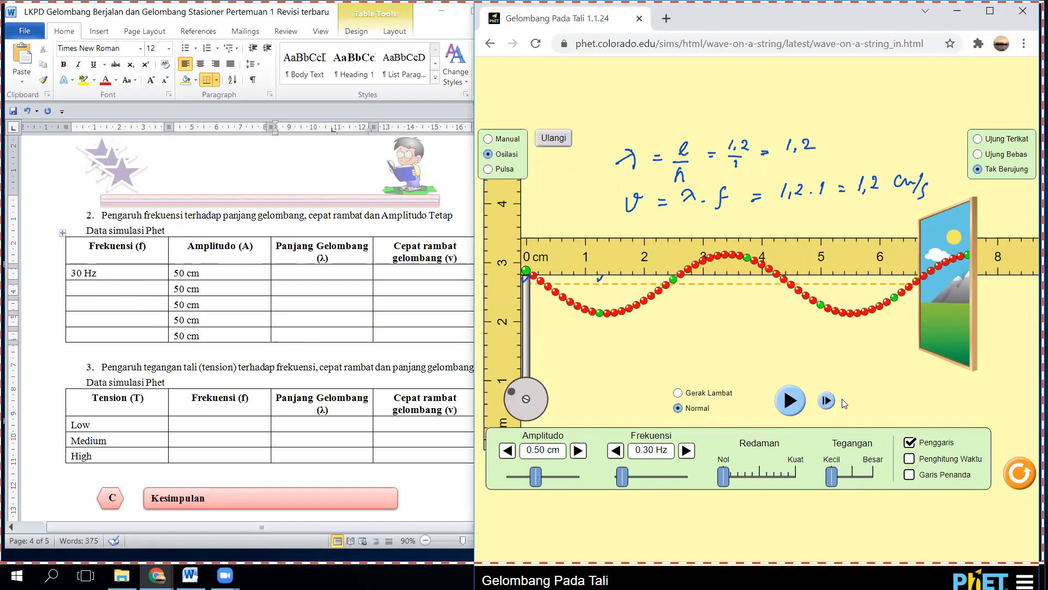
{"action": "left_click", "coordinate": [827, 402]}
{"action": "left_click", "coordinate": [827, 403]}
{"action": "left_click", "coordinate": [827, 402]}
{"action": "left_click", "coordinate": [827, 403]}
{"action": "left_click", "coordinate": [827, 403]}
{"action": "left_click", "coordinate": [827, 403]}
{"action": "left_click", "coordinate": [828, 403]}
{"action": "left_click", "coordinate": [828, 402]}
{"action": "left_click", "coordinate": [827, 403]}
{"action": "left_click", "coordinate": [827, 402]}
{"action": "left_click", "coordinate": [828, 402]}
{"action": "left_click", "coordinate": [829, 401]}
{"action": "left_click", "coordinate": [829, 402]}
{"action": "left_click", "coordinate": [827, 402]}
{"action": "left_click", "coordinate": [827, 403]}
{"action": "left_click", "coordinate": [827, 402]}
{"action": "left_click", "coordinate": [827, 402]}
{"action": "left_click", "coordinate": [827, 403]}
{"action": "left_click", "coordinate": [828, 403]}
{"action": "left_click", "coordinate": [827, 402]}
{"action": "left_click", "coordinate": [828, 403]}
{"action": "left_click", "coordinate": [828, 403]}
{"action": "left_click", "coordinate": [827, 403]}
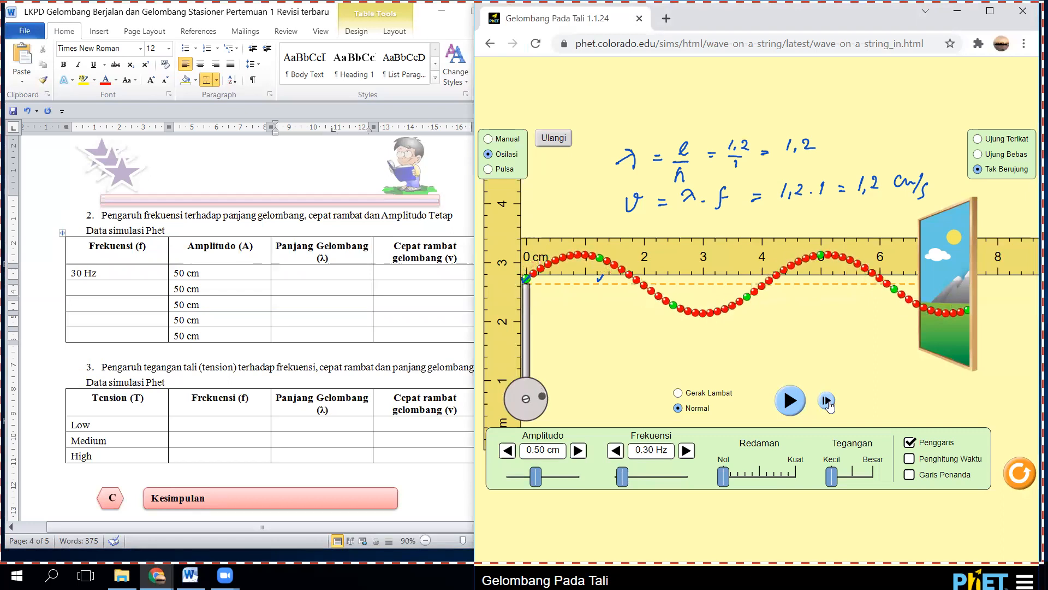
{"action": "left_click", "coordinate": [827, 402]}
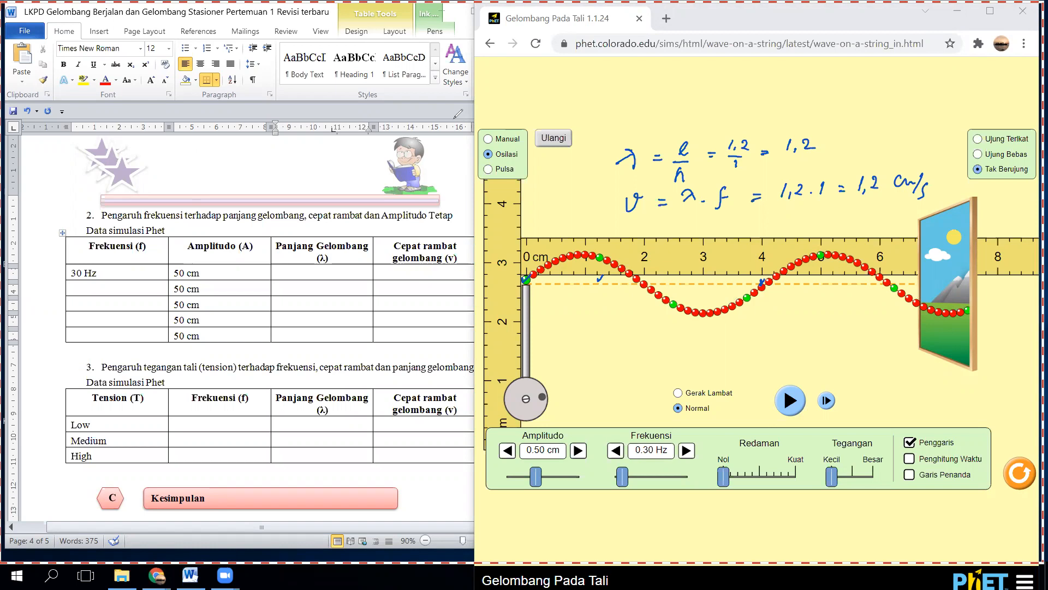
Replace the handwritten wavelength result with 4/1 = 4 and record 4 cm in the first row of the second table's Panjang Gelombang column.
{"action": "mouse_move", "coordinate": [737, 147]}
{"action": "left_mouse_down"}
{"action": "mouse_move", "coordinate": [838, 142]}
{"action": "mouse_move", "coordinate": [802, 185]}
{"action": "mouse_move", "coordinate": [911, 175]}
{"action": "mouse_move", "coordinate": [786, 190]}
{"action": "mouse_move", "coordinate": [789, 181]}
{"action": "left_mouse_up"}
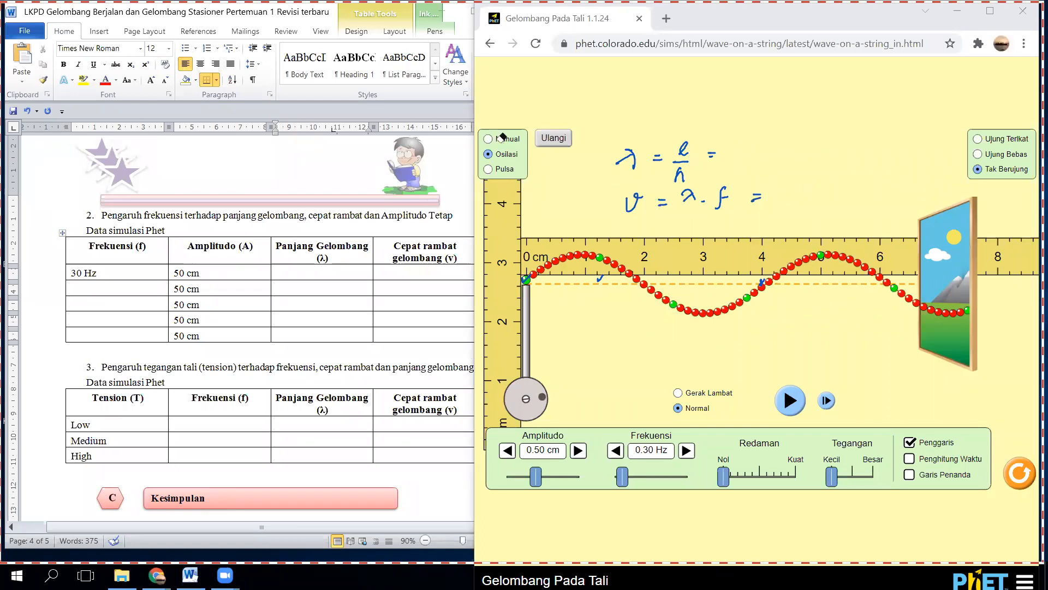
{"action": "mouse_move", "coordinate": [741, 140]}
{"action": "left_mouse_down"}
{"action": "mouse_move", "coordinate": [733, 171]}
{"action": "mouse_move", "coordinate": [793, 152]}
{"action": "left_mouse_up"}
{"action": "left_click_drag", "start_coordinate": [794, 144], "coordinate": [789, 164]}
{"action": "left_click", "coordinate": [300, 269]}
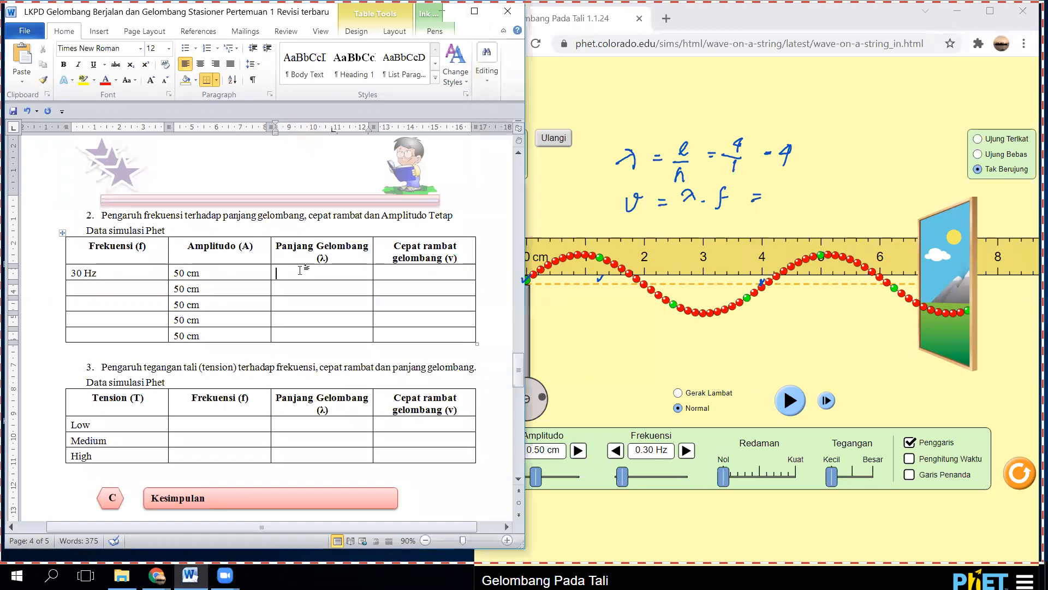
{"action": "type", "text": "4 cm"}
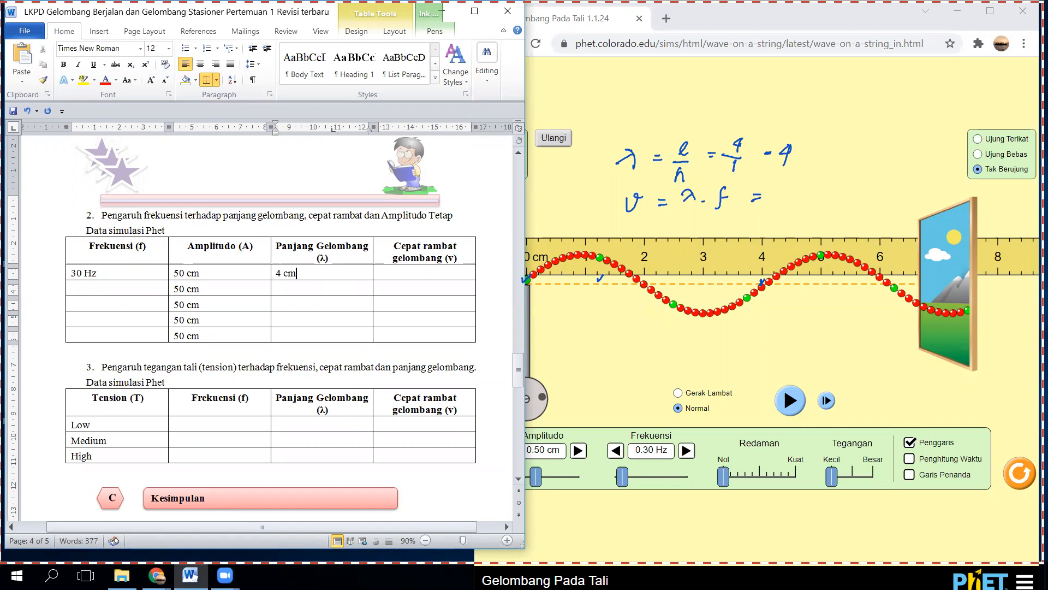
Handwrite the wave speed calculation 4 · 30 = 120 cm/s and record 120 cm/s in the first row of the second table's Cepat rambat gelombang column.
{"action": "left_click", "coordinate": [413, 270]}
{"action": "mouse_move", "coordinate": [786, 185]}
{"action": "left_mouse_down"}
{"action": "mouse_move", "coordinate": [786, 203]}
{"action": "mouse_move", "coordinate": [827, 183]}
{"action": "left_mouse_up"}
{"action": "left_click_drag", "start_coordinate": [843, 187], "coordinate": [849, 186]}
{"action": "left_click_drag", "start_coordinate": [844, 191], "coordinate": [884, 194]}
{"action": "mouse_move", "coordinate": [888, 182]}
{"action": "left_mouse_down"}
{"action": "mouse_move", "coordinate": [941, 184]}
{"action": "mouse_move", "coordinate": [937, 195]}
{"action": "left_mouse_up"}
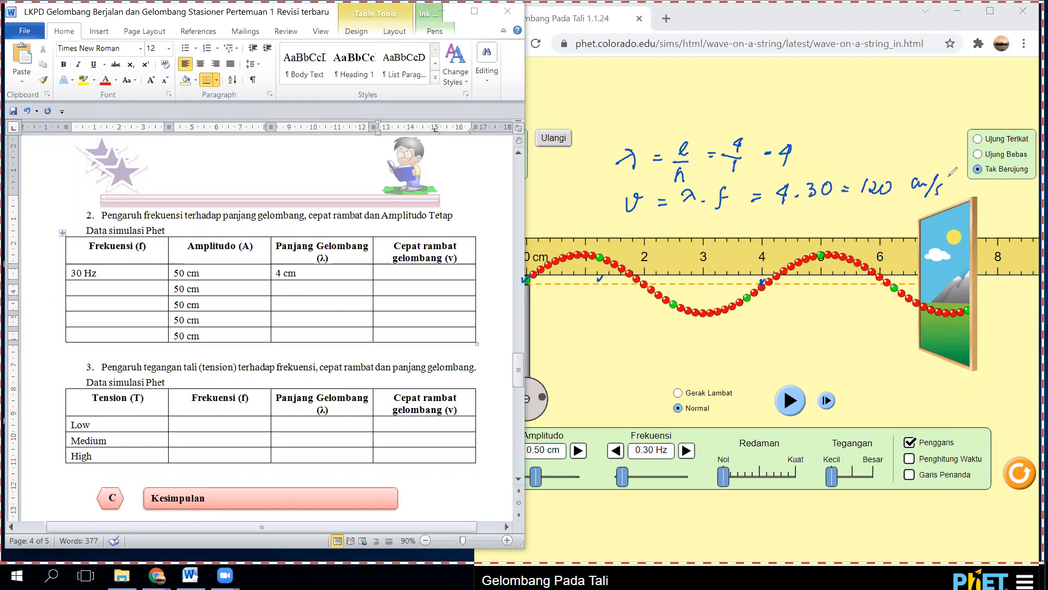
{"action": "left_click", "coordinate": [405, 273]}
{"action": "type", "text": "120"}
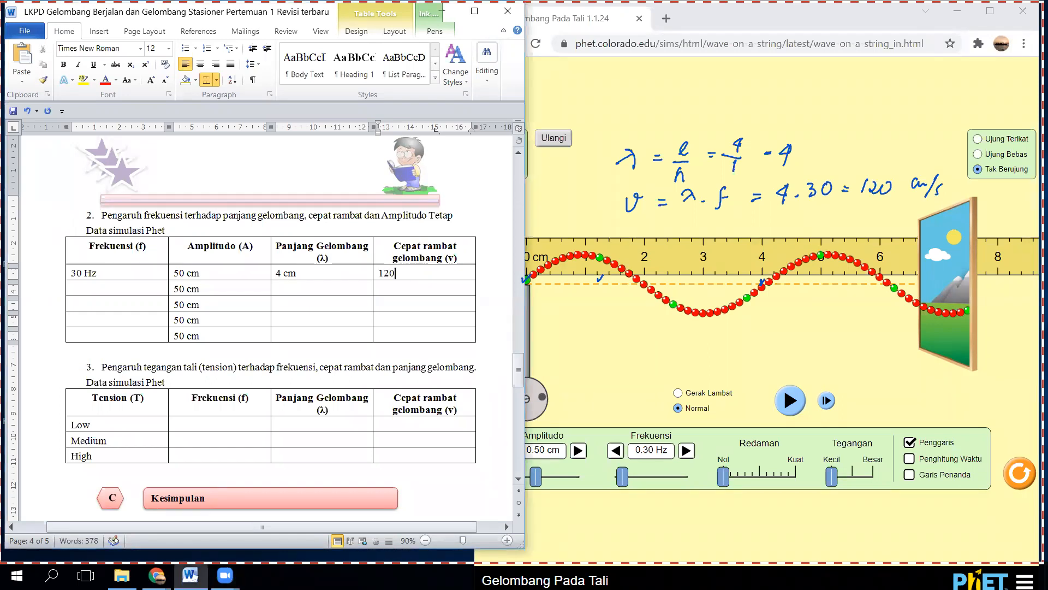
{"action": "type", "text": " cm/s"}
Raise the simulation's frequency to 0.50 Hz and record 50 Hz in the second row of the second table's Frekuensi (f) column.
{"action": "left_click", "coordinate": [100, 288]}
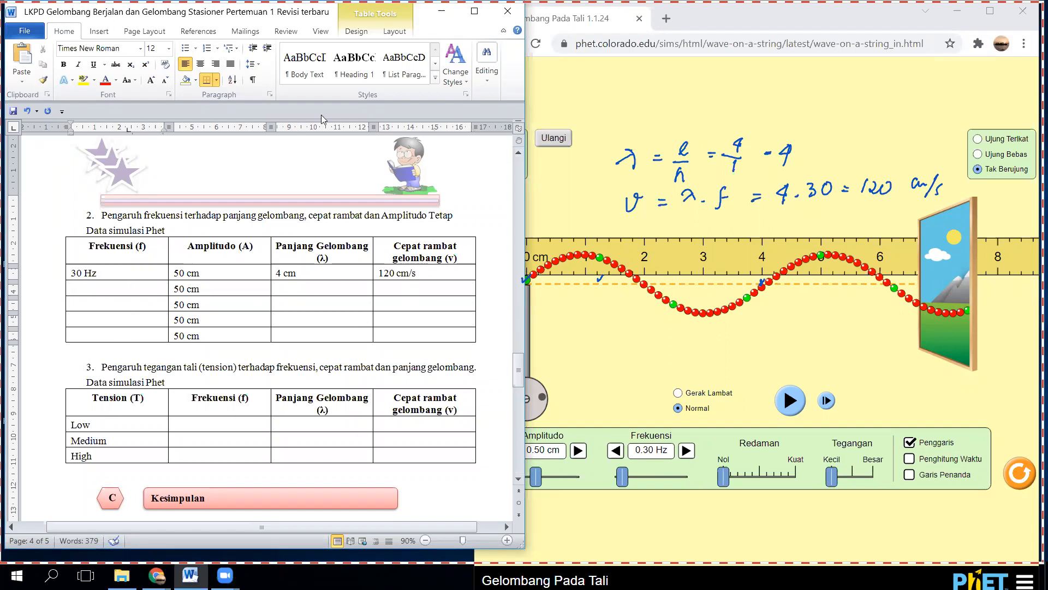
{"action": "left_click", "coordinate": [584, 459]}
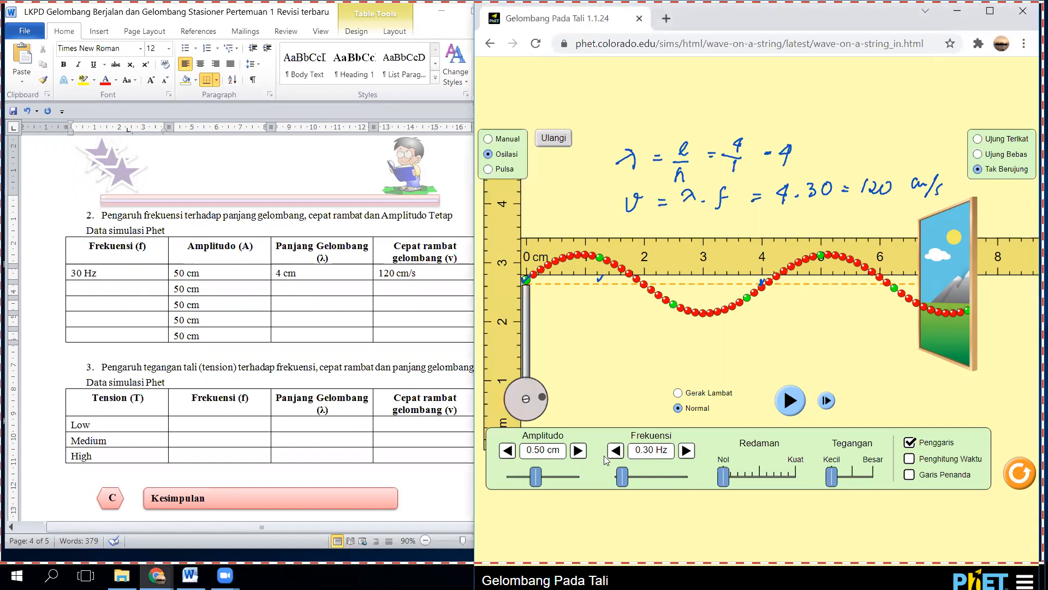
{"action": "left_click", "coordinate": [687, 452]}
{"action": "left_click", "coordinate": [688, 451]}
{"action": "left_click", "coordinate": [687, 452]}
{"action": "left_click", "coordinate": [687, 452]}
{"action": "left_click", "coordinate": [688, 452]}
{"action": "left_click", "coordinate": [688, 451]}
{"action": "left_click", "coordinate": [687, 451]}
{"action": "left_click", "coordinate": [687, 451]}
{"action": "left_click", "coordinate": [86, 289]}
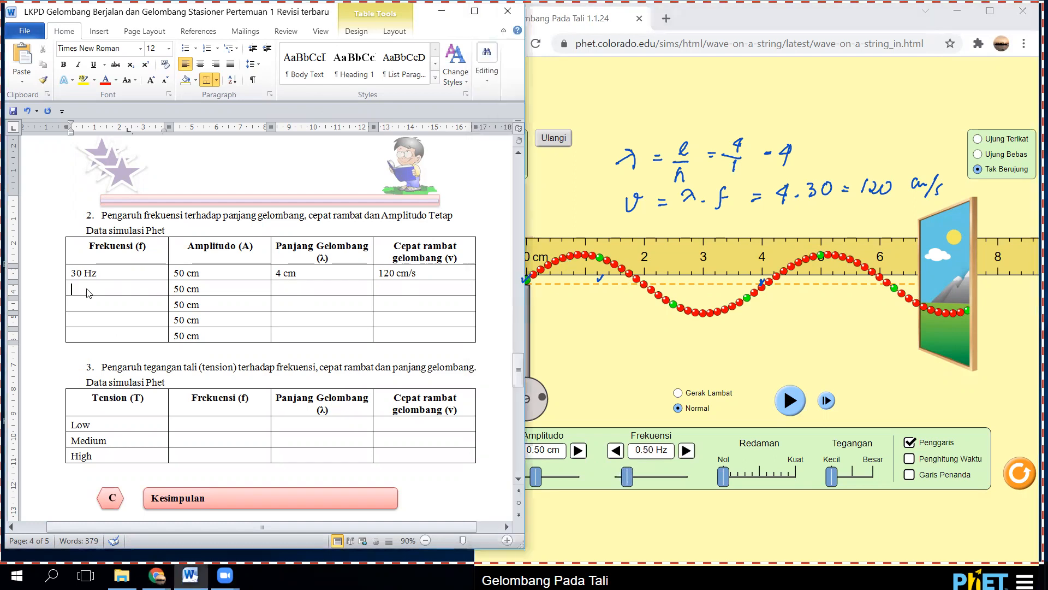
{"action": "type", "text": "50 Hz"}
{"action": "left_click", "coordinate": [290, 291]}
Run the 0.50 Hz wave, pause it, and advance it frame by frame until its first green bead meets the handwritten mark at 0 cm.
{"action": "left_click", "coordinate": [789, 403]}
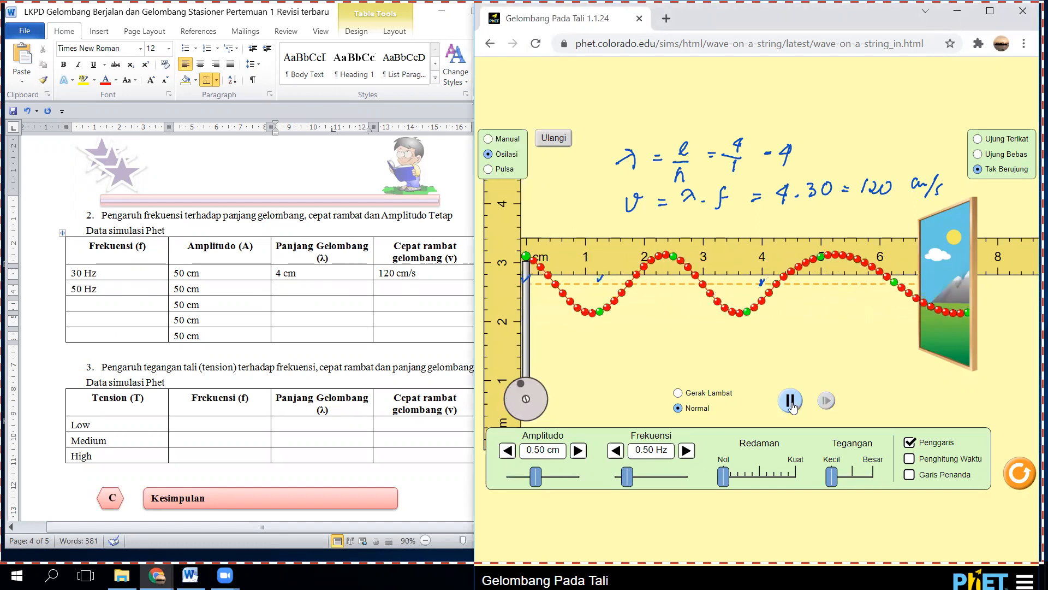
{"action": "left_click", "coordinate": [791, 402]}
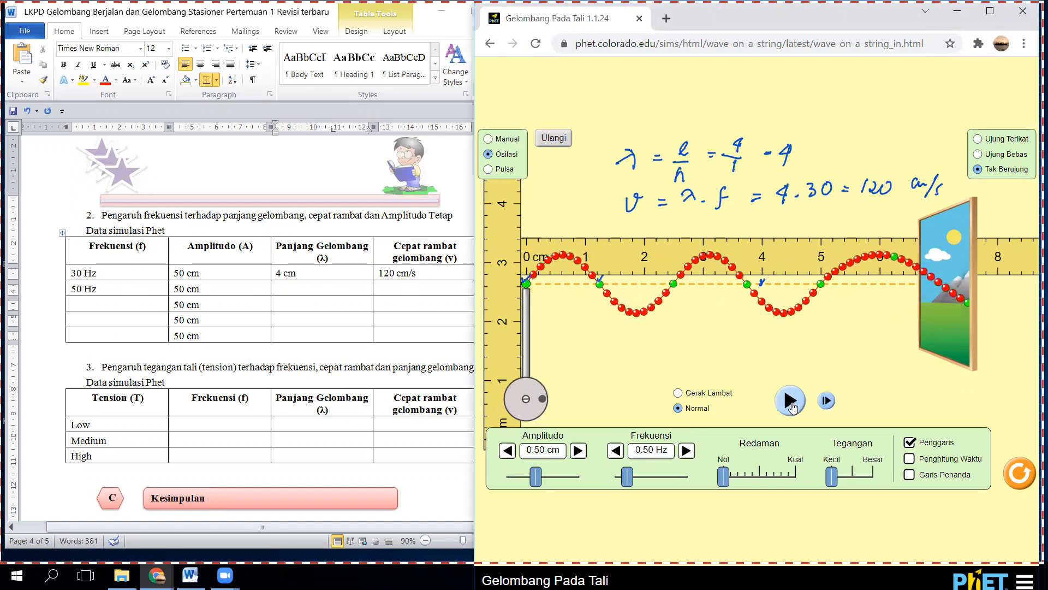
{"action": "left_click", "coordinate": [827, 401]}
{"action": "left_click", "coordinate": [827, 401]}
{"action": "left_click", "coordinate": [827, 401]}
{"action": "left_click", "coordinate": [826, 401]}
{"action": "left_click", "coordinate": [826, 402]}
{"action": "left_click", "coordinate": [826, 402]}
{"action": "left_click", "coordinate": [826, 401]}
{"action": "left_click", "coordinate": [827, 401]}
{"action": "left_click", "coordinate": [827, 402]}
{"action": "left_click", "coordinate": [827, 402]}
{"action": "left_click", "coordinate": [827, 401]}
{"action": "left_click", "coordinate": [826, 402]}
{"action": "left_click", "coordinate": [826, 401]}
{"action": "left_click", "coordinate": [827, 401]}
{"action": "left_click", "coordinate": [827, 401]}
{"action": "left_click", "coordinate": [827, 402]}
{"action": "left_click", "coordinate": [826, 402]}
{"action": "left_click", "coordinate": [826, 402]}
{"action": "left_click", "coordinate": [826, 401]}
{"action": "left_click", "coordinate": [826, 402]}
{"action": "left_click", "coordinate": [826, 401]}
{"action": "left_click", "coordinate": [827, 402]}
{"action": "left_click", "coordinate": [826, 402]}
{"action": "left_click", "coordinate": [827, 402]}
{"action": "left_click", "coordinate": [826, 402]}
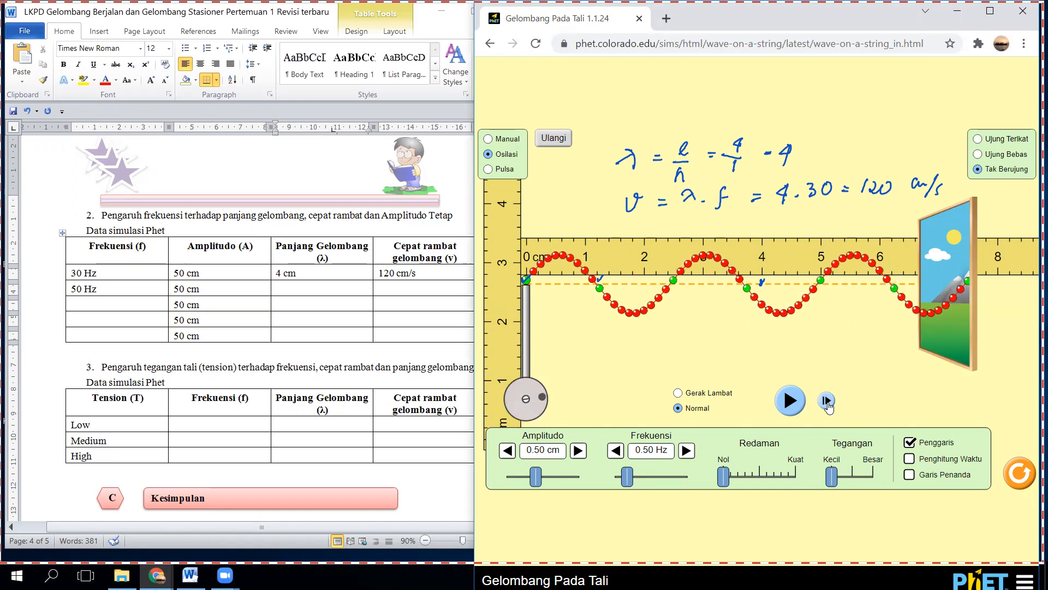
Erase the previous handwritten wavelength and speed results and write 2,4/1 = 2,4 as the new wavelength calculation.
{"action": "left_click", "coordinate": [478, 121]}
{"action": "mouse_move", "coordinate": [743, 139]}
{"action": "left_mouse_down"}
{"action": "mouse_move", "coordinate": [735, 175]}
{"action": "mouse_move", "coordinate": [816, 152]}
{"action": "mouse_move", "coordinate": [791, 187]}
{"action": "mouse_move", "coordinate": [929, 180]}
{"action": "mouse_move", "coordinate": [950, 189]}
{"action": "left_mouse_up"}
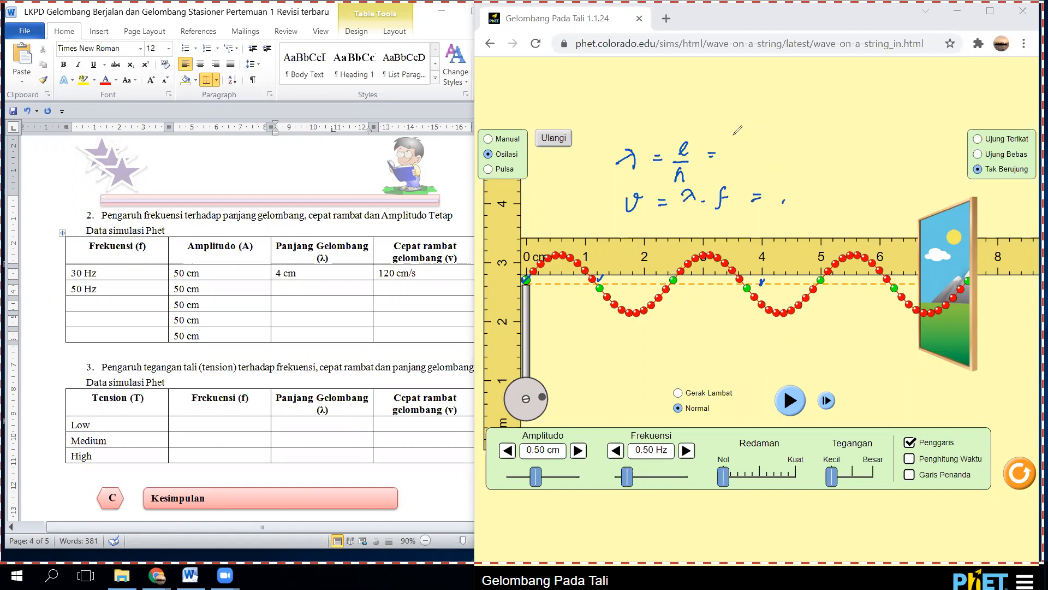
{"action": "mouse_move", "coordinate": [746, 143]}
{"action": "left_mouse_down"}
{"action": "mouse_move", "coordinate": [758, 153]}
{"action": "mouse_move", "coordinate": [745, 168]}
{"action": "left_mouse_up"}
{"action": "left_click", "coordinate": [781, 151]}
{"action": "left_click", "coordinate": [781, 155]}
{"action": "mouse_move", "coordinate": [798, 143]}
{"action": "left_mouse_down"}
{"action": "mouse_move", "coordinate": [807, 155]}
{"action": "mouse_move", "coordinate": [836, 150]}
{"action": "left_mouse_up"}
{"action": "left_click_drag", "start_coordinate": [835, 138], "coordinate": [830, 163]}
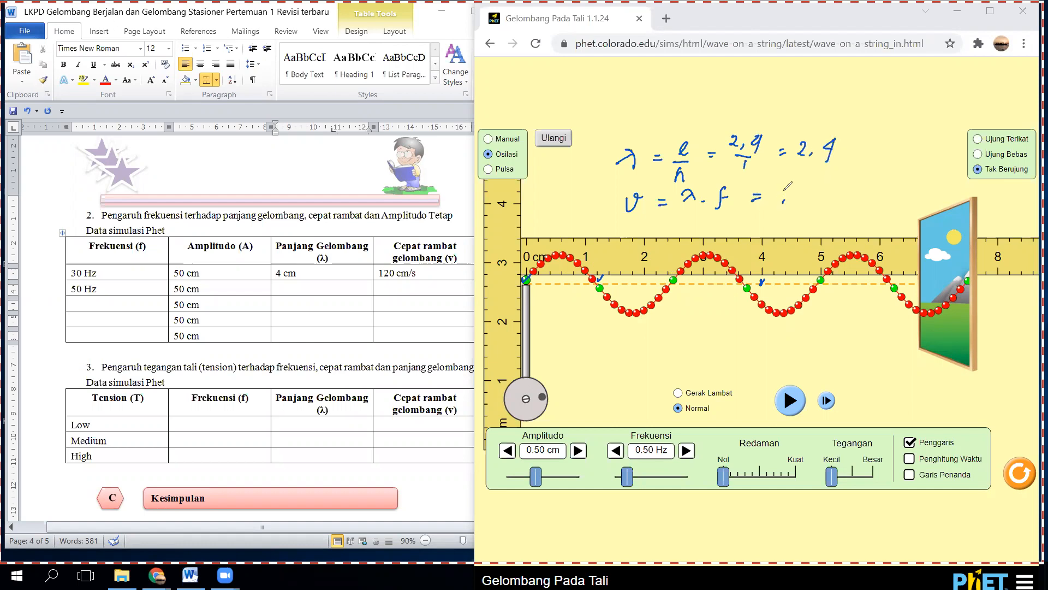
Handwrite the wave speed calculation 2,4 · 50 = 120 cm/s.
{"action": "left_click_drag", "start_coordinate": [786, 187], "coordinate": [789, 203]}
{"action": "mouse_move", "coordinate": [799, 185]}
{"action": "left_mouse_down"}
{"action": "mouse_move", "coordinate": [806, 207]}
{"action": "mouse_move", "coordinate": [849, 184]}
{"action": "left_mouse_up"}
{"action": "left_click", "coordinate": [817, 200]}
{"action": "left_click", "coordinate": [870, 187]}
{"action": "left_click", "coordinate": [869, 192]}
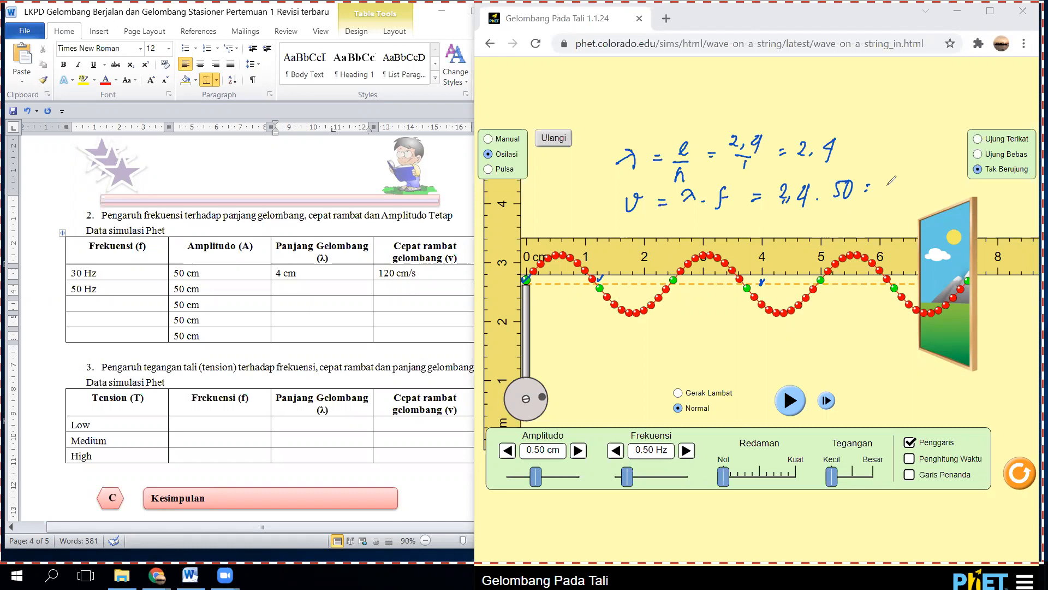
{"action": "left_click_drag", "start_coordinate": [885, 180], "coordinate": [884, 193]}
{"action": "mouse_move", "coordinate": [889, 182]}
{"action": "left_mouse_down"}
{"action": "mouse_move", "coordinate": [933, 191]}
{"action": "mouse_move", "coordinate": [950, 178]}
{"action": "left_mouse_up"}
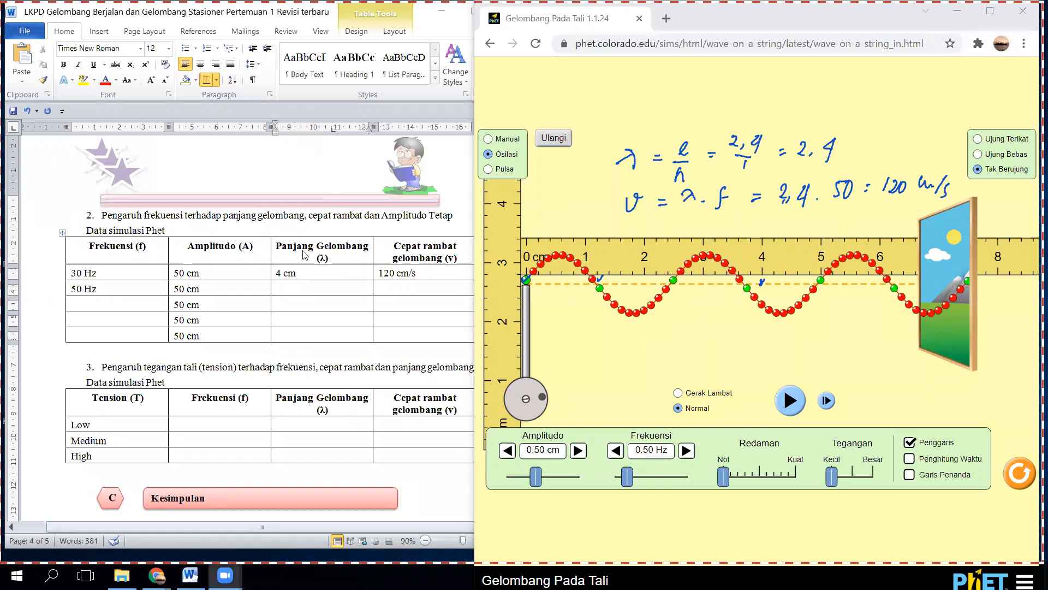
Record 2,4 cm as Panjang Gelombang and 120 cm/s as Cepat rambat gelombang in the second row of the second table.
{"action": "left_click", "coordinate": [299, 290]}
{"action": "type", "text": "2"}
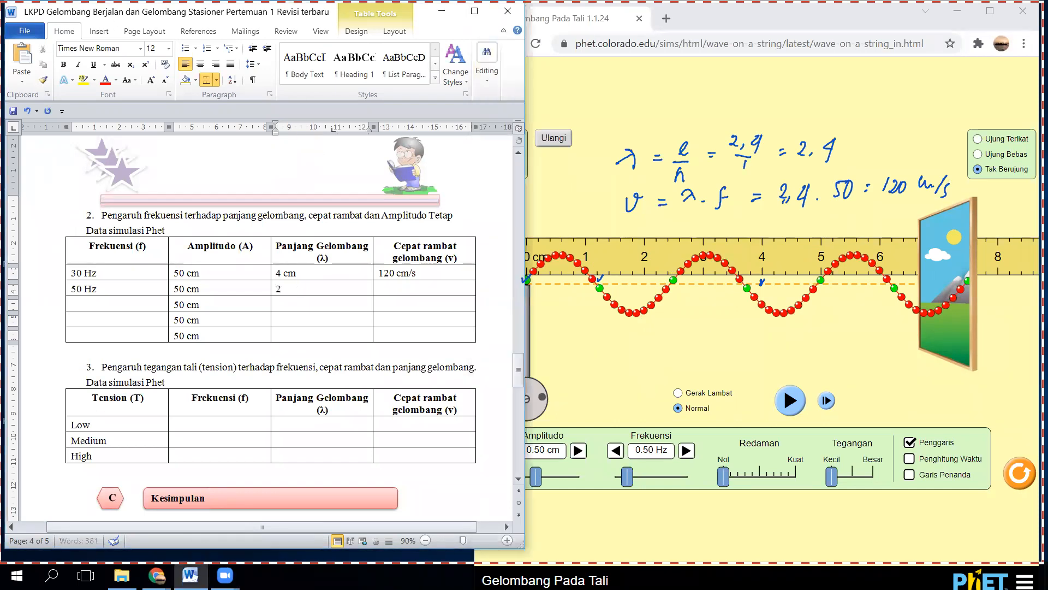
{"action": "type", "text": ",4 cm"}
{"action": "left_click", "coordinate": [402, 291]}
{"action": "type", "text": "120 cm/s"}
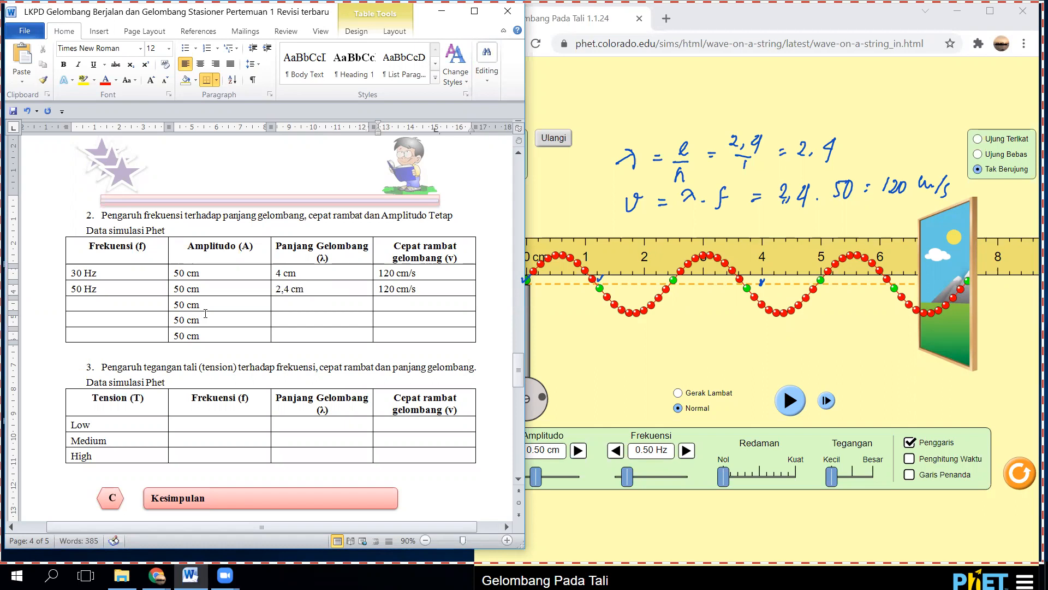
Record 0,50 Hz in the Low row of the third table's Frekuensi (f) column.
{"action": "left_click", "coordinate": [99, 299]}
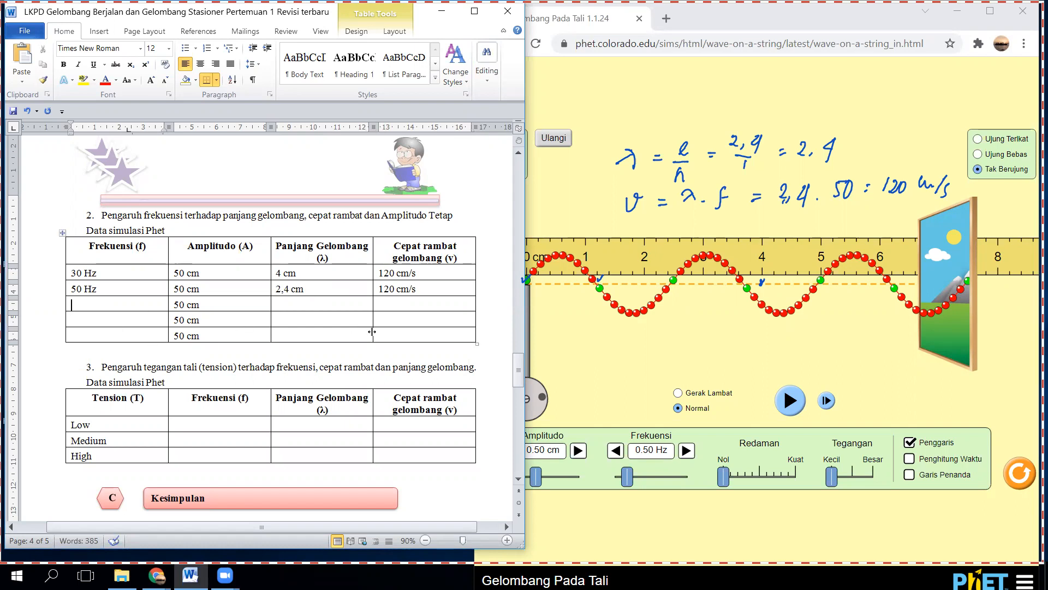
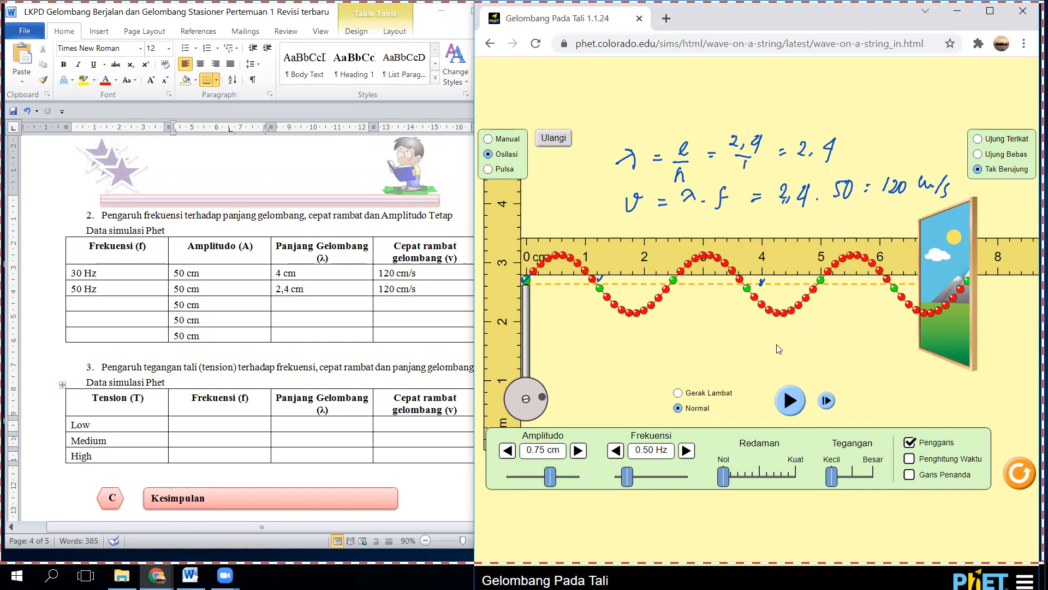
{"action": "left_click", "coordinate": [234, 425]}
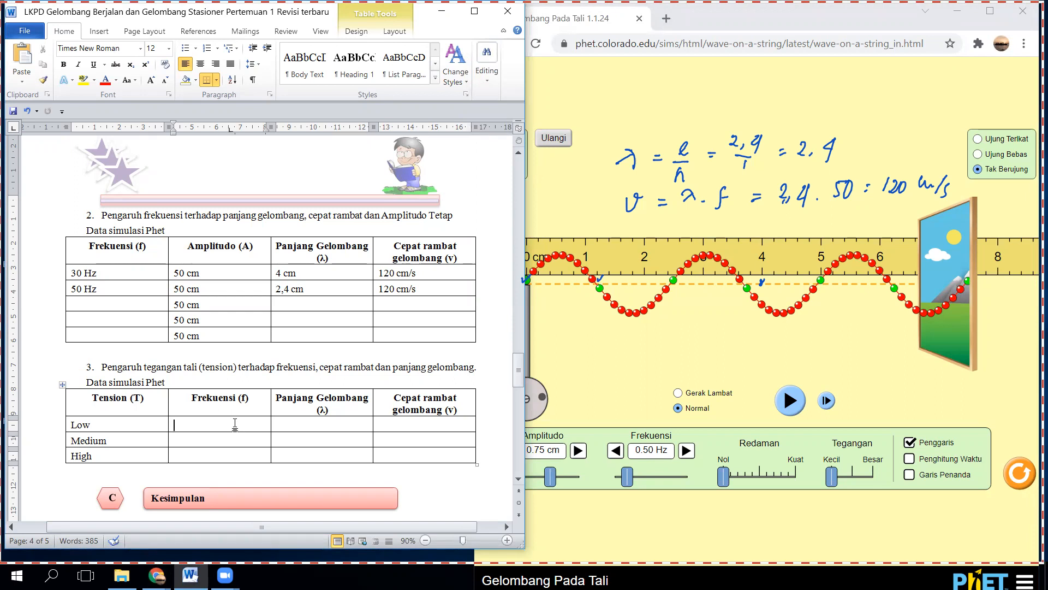
{"action": "type", "text": "0,50 Hz"}
Correct the second table's frequencies to 0,30 Hz and 0,50 Hz and both of its wave speeds to 1,20 cm/s.
{"action": "left_click", "coordinate": [77, 278]}
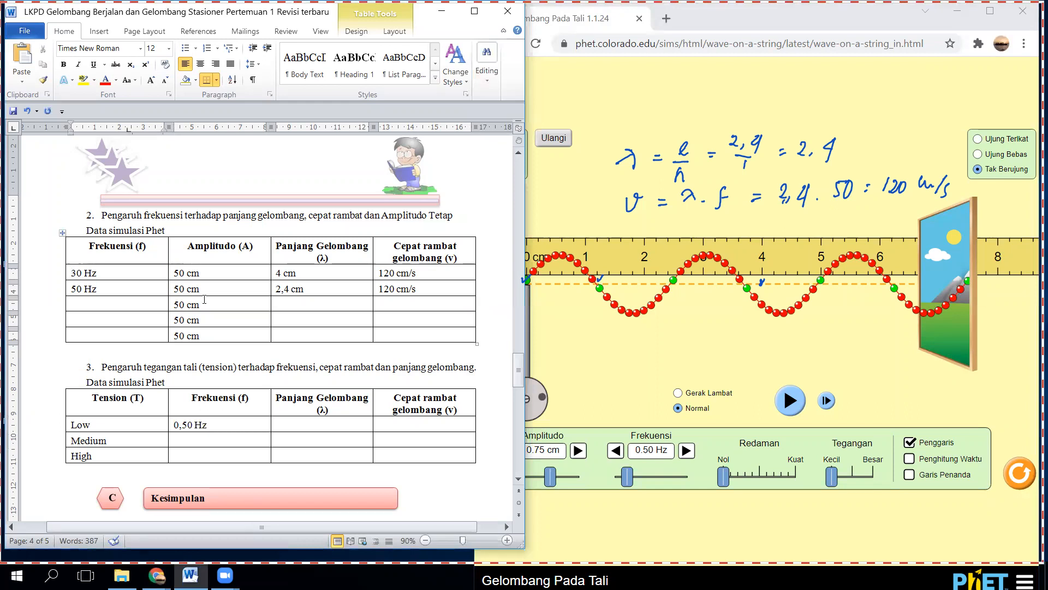
{"action": "type", "text": "0,"}
{"action": "left_click", "coordinate": [73, 287]}
{"action": "type", "text": "0,"}
{"action": "left_click", "coordinate": [385, 274]}
{"action": "type", "text": ","}
{"action": "key", "text": "Down"}
{"action": "type", "text": ","}
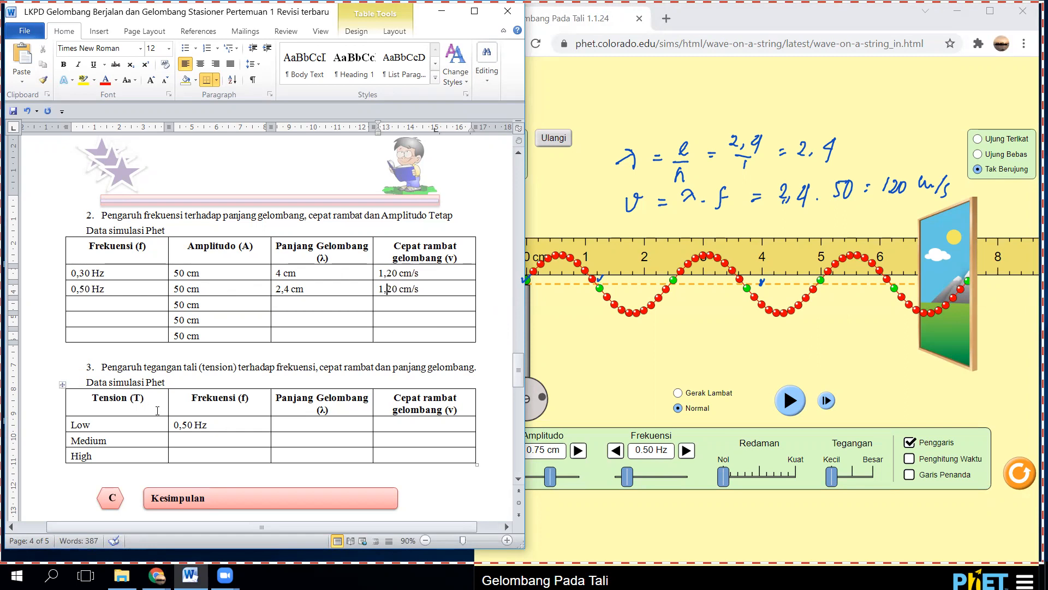
Run the 0.75 cm amplitude wave, erase the old handwritten results, and pause the simulation.
{"action": "left_click", "coordinate": [627, 375]}
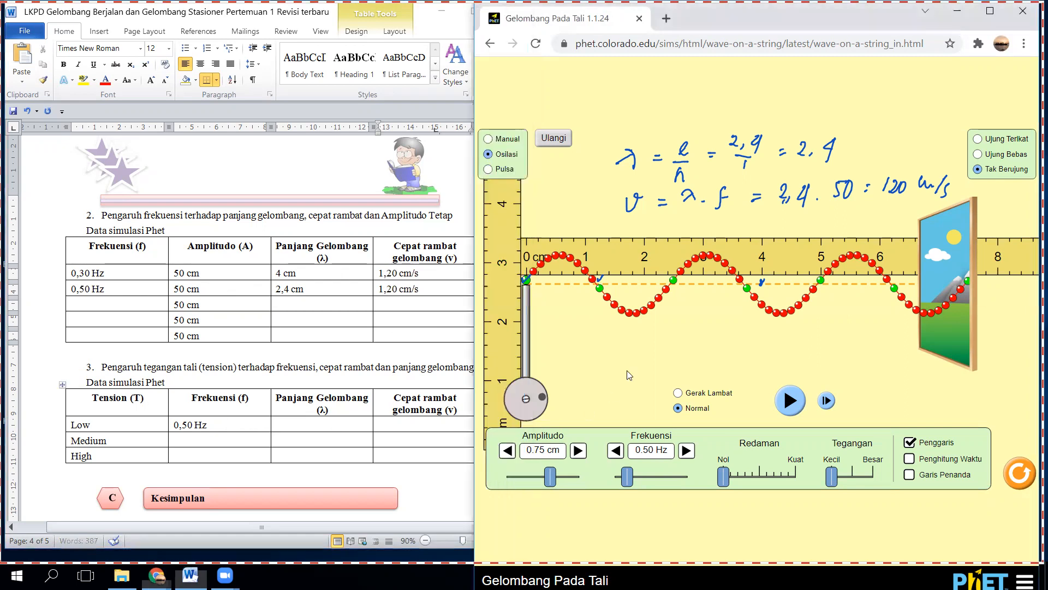
{"action": "left_click", "coordinate": [791, 401]}
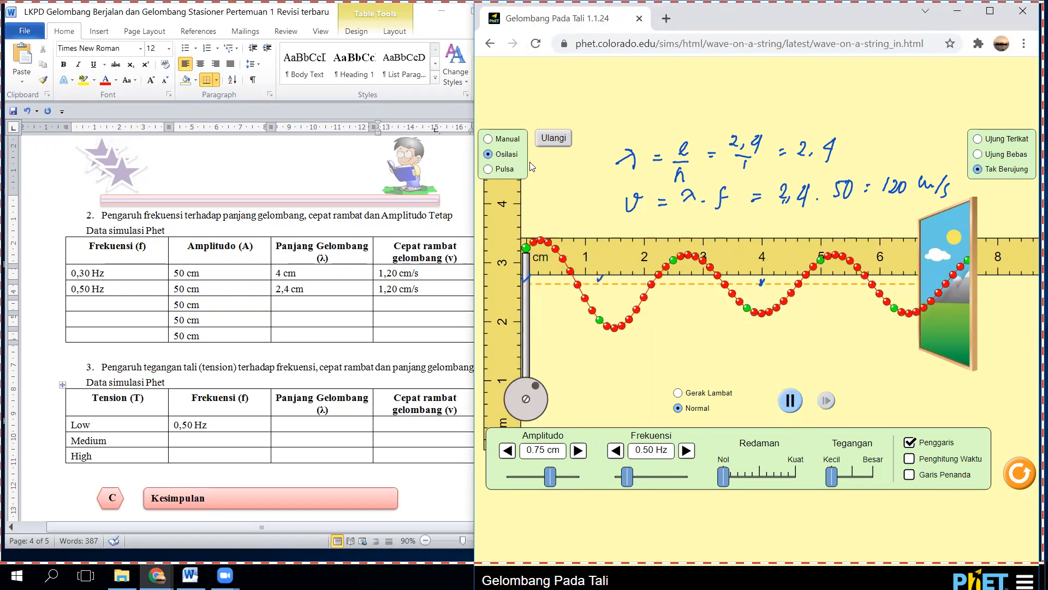
{"action": "mouse_move", "coordinate": [737, 145]}
{"action": "left_mouse_down"}
{"action": "mouse_move", "coordinate": [825, 155]}
{"action": "mouse_move", "coordinate": [795, 192]}
{"action": "mouse_move", "coordinate": [923, 177]}
{"action": "mouse_move", "coordinate": [840, 185]}
{"action": "left_mouse_up"}
{"action": "left_click_drag", "start_coordinate": [751, 162], "coordinate": [742, 164]}
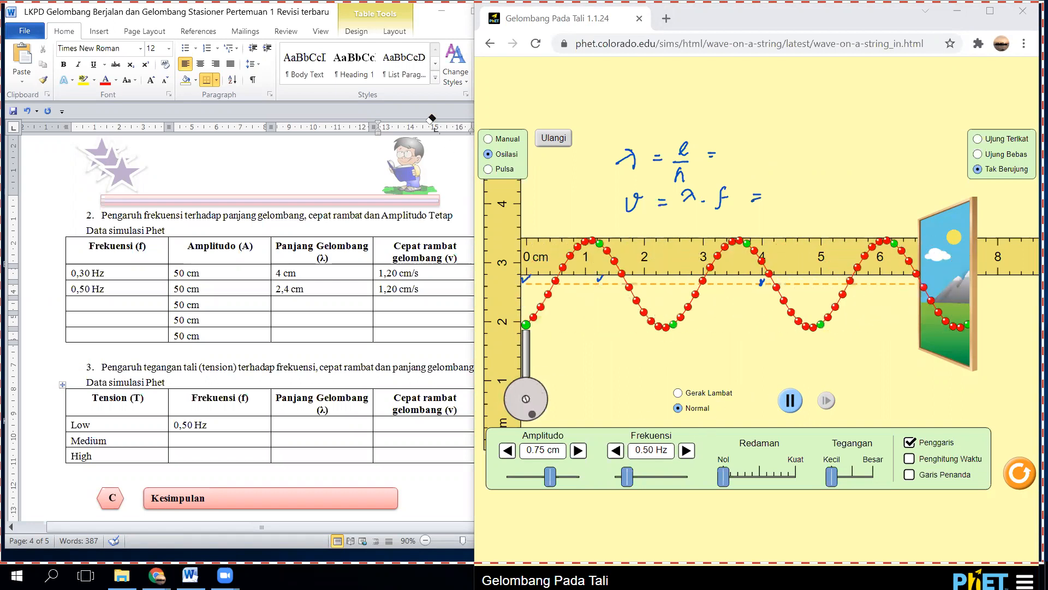
{"action": "left_click", "coordinate": [791, 400]}
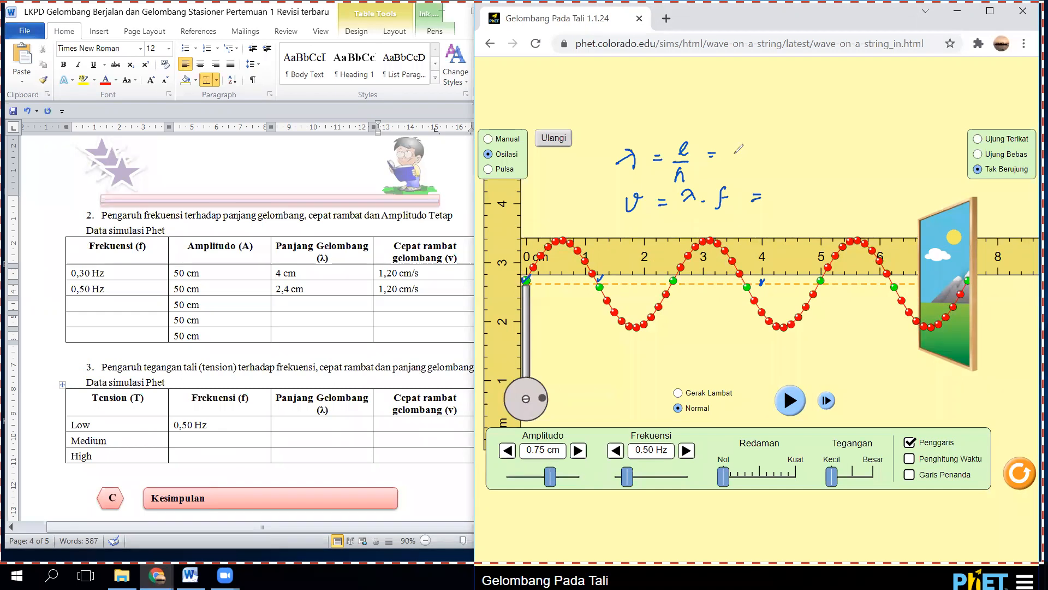
Handwrite the low-tension wavelength calculation 2,4/1 = 2,4.
{"action": "left_click_drag", "start_coordinate": [729, 143], "coordinate": [736, 154]}
{"action": "mouse_move", "coordinate": [749, 141]}
{"action": "left_mouse_down"}
{"action": "mouse_move", "coordinate": [760, 144]}
{"action": "mouse_move", "coordinate": [753, 155]}
{"action": "left_mouse_up"}
{"action": "mouse_move", "coordinate": [732, 156]}
{"action": "left_mouse_down"}
{"action": "mouse_move", "coordinate": [758, 155]}
{"action": "mouse_move", "coordinate": [746, 170]}
{"action": "left_mouse_up"}
{"action": "mouse_move", "coordinate": [781, 148]}
{"action": "left_mouse_down"}
{"action": "mouse_move", "coordinate": [812, 136]}
{"action": "mouse_move", "coordinate": [817, 149]}
{"action": "mouse_move", "coordinate": [834, 145]}
{"action": "left_mouse_up"}
{"action": "left_click", "coordinate": [815, 148]}
{"action": "left_click_drag", "start_coordinate": [834, 137], "coordinate": [831, 152]}
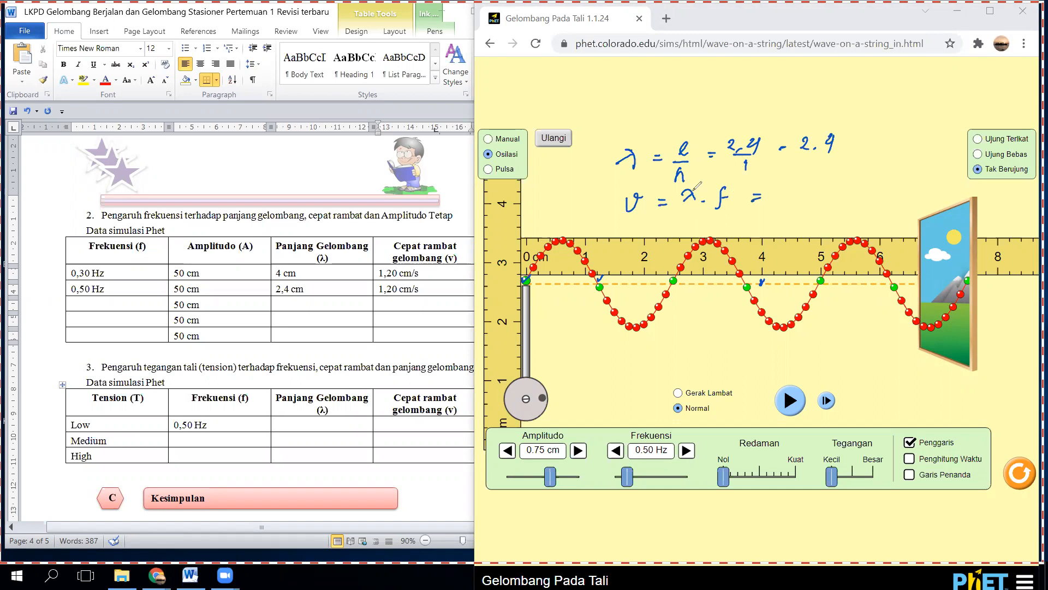
Handwrite the low-tension wave speed calculation 2,4 · 0,50 = 1,2.
{"action": "mouse_move", "coordinate": [789, 188]}
{"action": "left_mouse_down"}
{"action": "mouse_move", "coordinate": [799, 200]}
{"action": "mouse_move", "coordinate": [817, 192]}
{"action": "left_mouse_up"}
{"action": "left_click", "coordinate": [821, 191]}
{"action": "mouse_move", "coordinate": [814, 183]}
{"action": "left_mouse_down"}
{"action": "mouse_move", "coordinate": [814, 198]}
{"action": "mouse_move", "coordinate": [832, 186]}
{"action": "left_mouse_up"}
{"action": "mouse_move", "coordinate": [850, 179]}
{"action": "left_mouse_down"}
{"action": "mouse_move", "coordinate": [849, 195]}
{"action": "mouse_move", "coordinate": [859, 181]}
{"action": "left_mouse_up"}
{"action": "left_click_drag", "start_coordinate": [872, 185], "coordinate": [879, 184]}
{"action": "left_click_drag", "start_coordinate": [873, 191], "coordinate": [891, 194]}
{"action": "left_click_drag", "start_coordinate": [909, 173], "coordinate": [911, 190]}
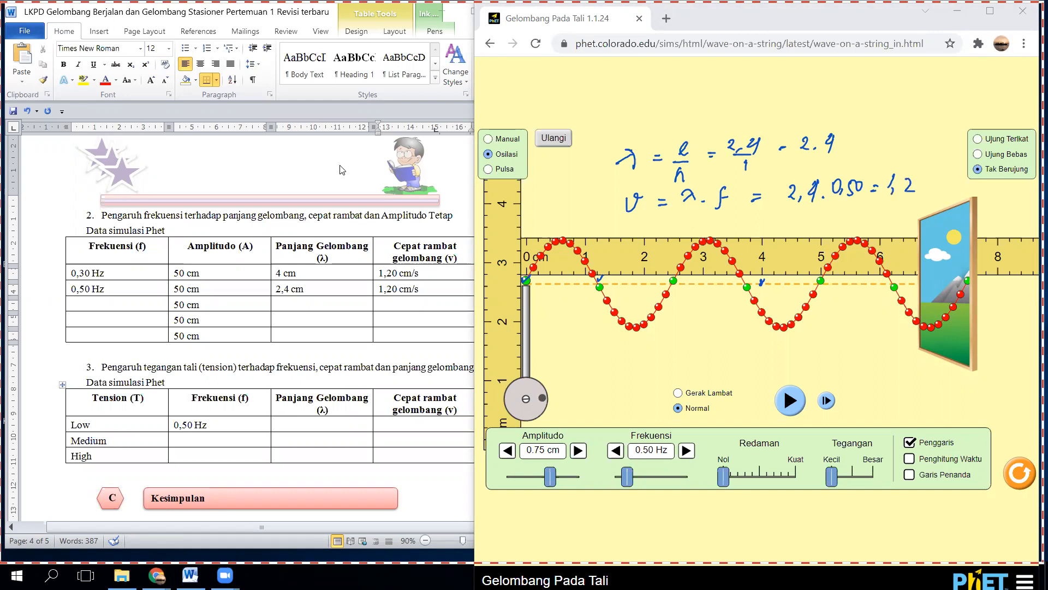
Record 2,4 cm as Panjang Gelombang and 1,20 cm/s as Cepat rambat gelombang in the third table's Low row.
{"action": "left_click", "coordinate": [302, 420]}
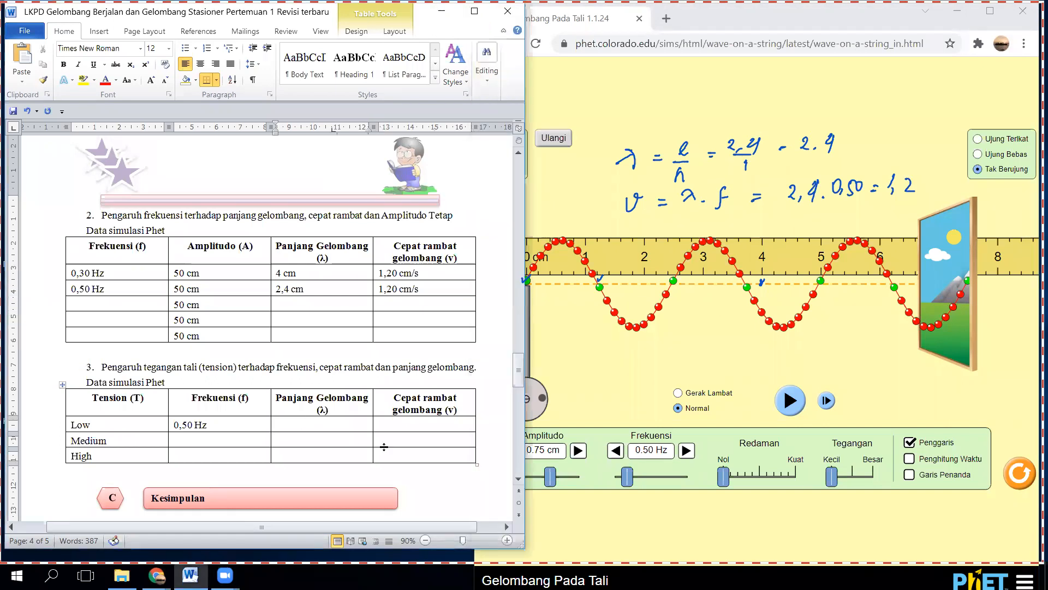
{"action": "type", "text": "2,4 c"}
{"action": "type", "text": "m"}
{"action": "type", "text": "1,20"}
{"action": "type", "text": " cm/s"}
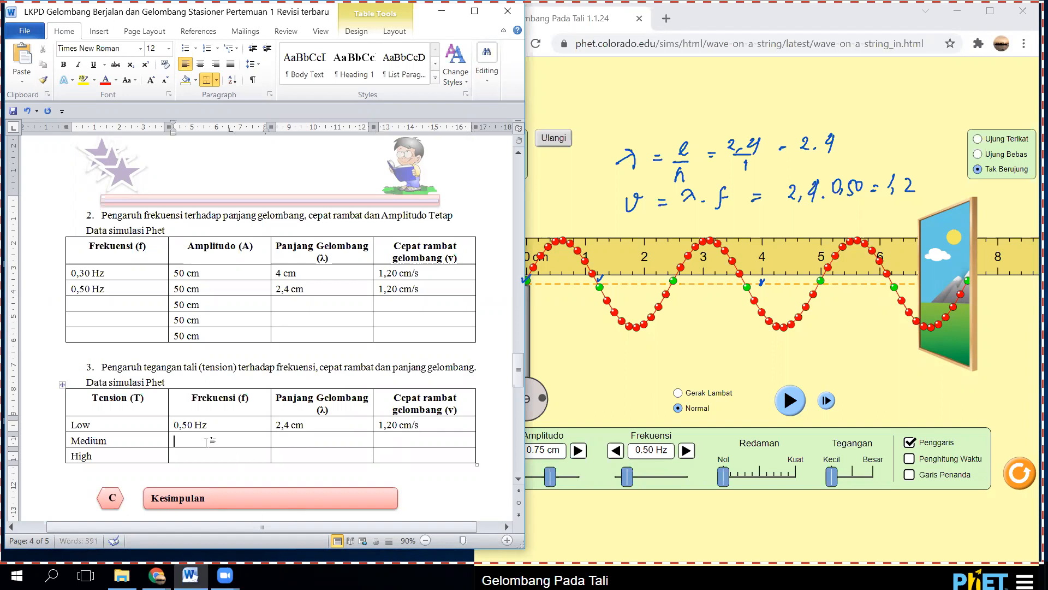
Set the simulation's tension to the middle level and record 0,50 Hz in the Medium row's Frekuensi (f) column.
{"action": "left_click", "coordinate": [861, 470]}
{"action": "left_click_drag", "start_coordinate": [834, 483], "coordinate": [855, 487]}
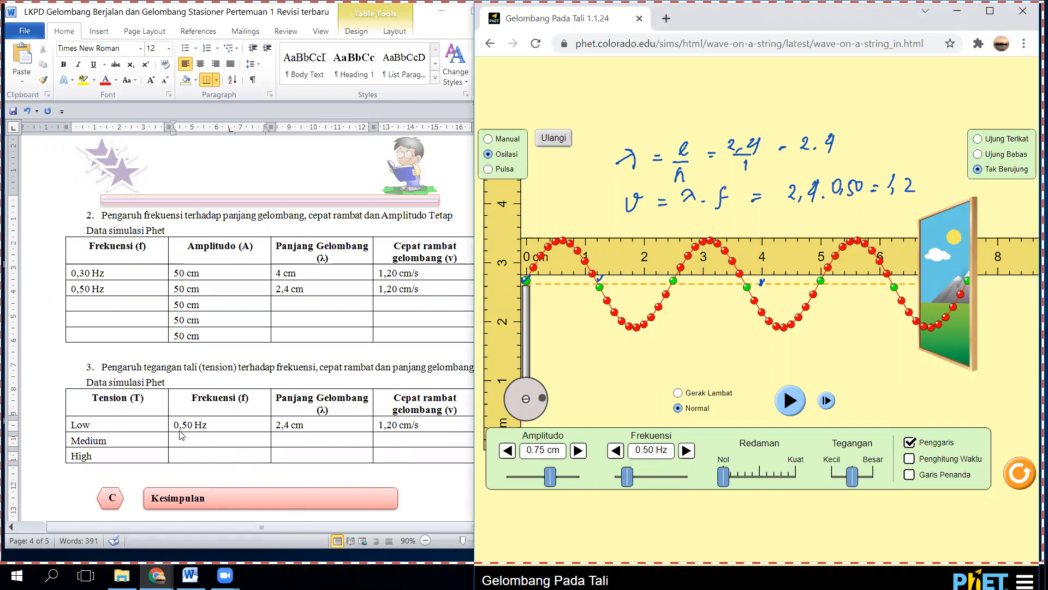
{"action": "left_click", "coordinate": [191, 441]}
{"action": "type", "text": "0,50 Hz"}
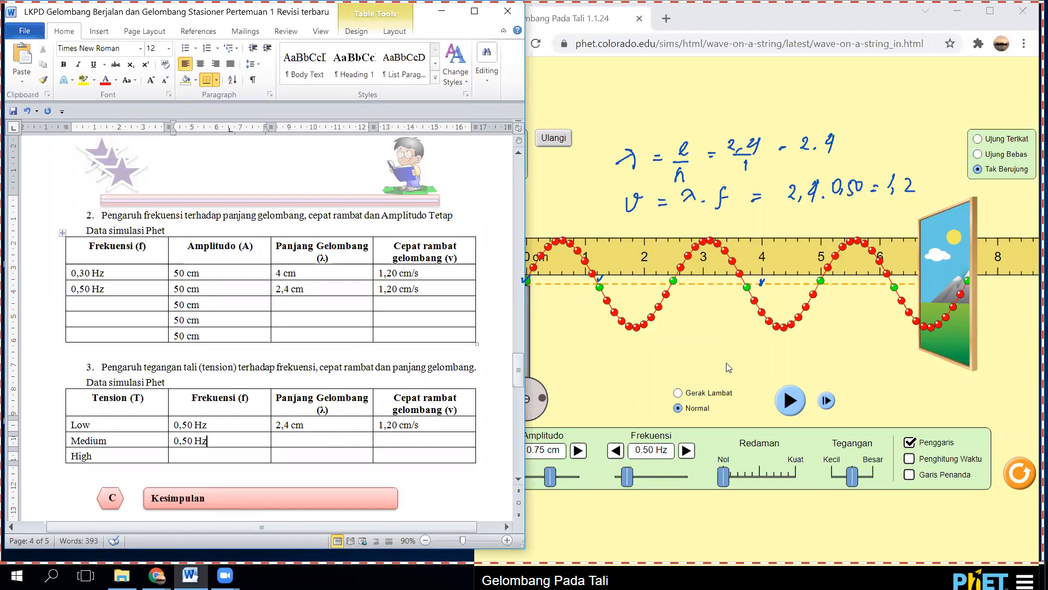
Run the medium-tension wave, pause it, and advance it frame by frame until the first green bead meets the handwritten mark at 0 cm.
{"action": "left_click", "coordinate": [727, 368]}
{"action": "left_click", "coordinate": [789, 402]}
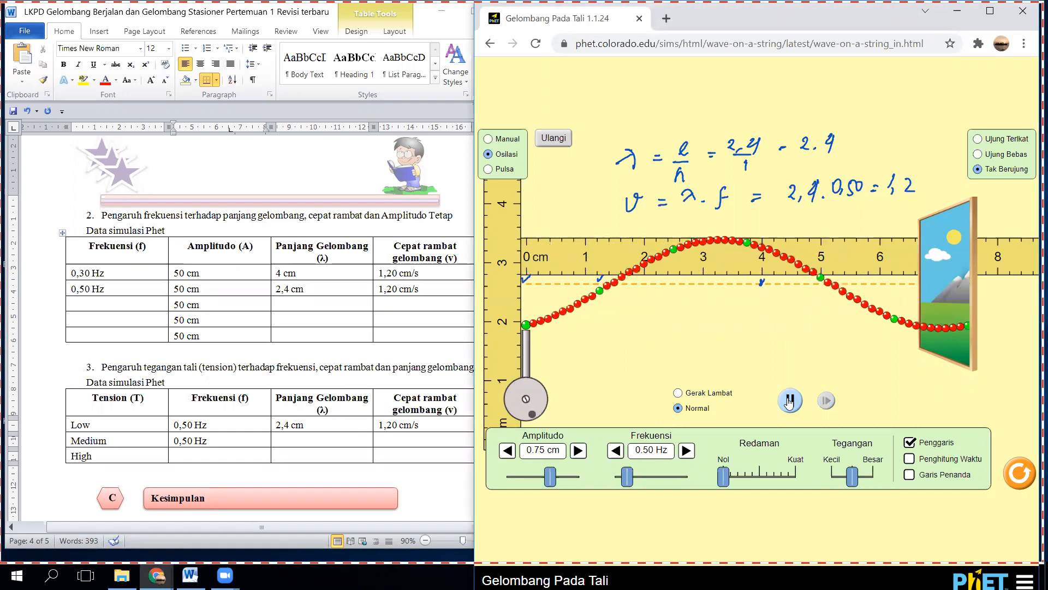
{"action": "left_click", "coordinate": [789, 402]}
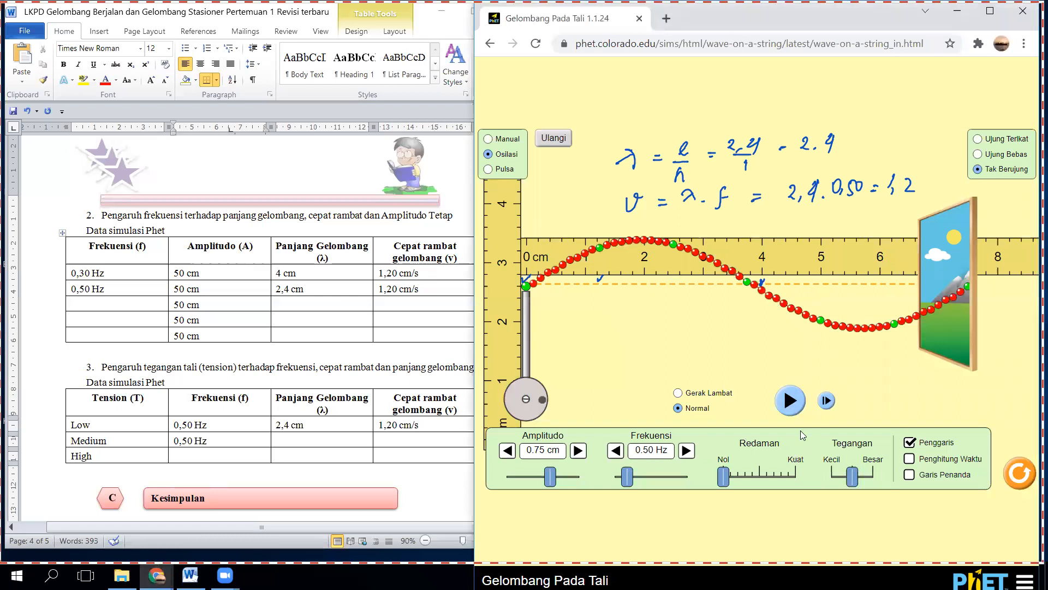
{"action": "left_click", "coordinate": [826, 401]}
{"action": "left_click", "coordinate": [827, 401]}
{"action": "left_click", "coordinate": [826, 401]}
{"action": "left_click", "coordinate": [826, 401]}
{"action": "left_click", "coordinate": [827, 401]}
{"action": "left_click", "coordinate": [826, 401]}
{"action": "left_click", "coordinate": [826, 401]}
{"action": "left_click", "coordinate": [827, 401]}
{"action": "left_click", "coordinate": [826, 401]}
{"action": "left_click", "coordinate": [826, 401]}
{"action": "left_click", "coordinate": [826, 401]}
{"action": "left_click", "coordinate": [827, 401]}
{"action": "left_click", "coordinate": [826, 401]}
{"action": "left_click", "coordinate": [826, 401]}
{"action": "left_click", "coordinate": [827, 402]}
{"action": "left_click", "coordinate": [826, 402]}
{"action": "left_click", "coordinate": [826, 402]}
{"action": "left_click", "coordinate": [827, 402]}
{"action": "left_click", "coordinate": [827, 401]}
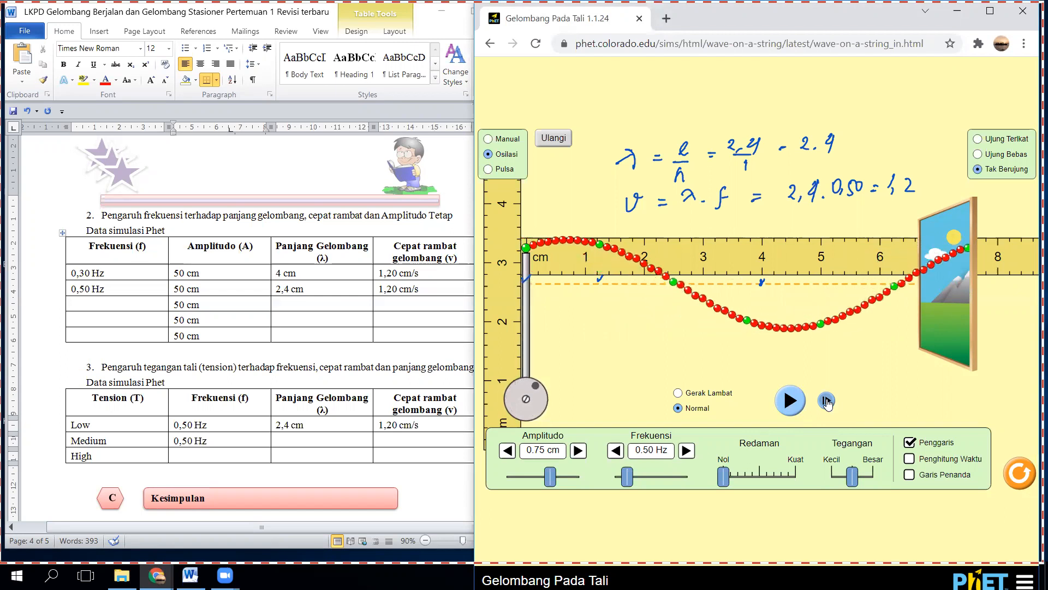
{"action": "left_click", "coordinate": [827, 402]}
{"action": "left_click", "coordinate": [826, 401]}
{"action": "left_click", "coordinate": [827, 401]}
{"action": "left_click", "coordinate": [827, 401]}
{"action": "left_click", "coordinate": [826, 401]}
{"action": "left_click", "coordinate": [826, 402]}
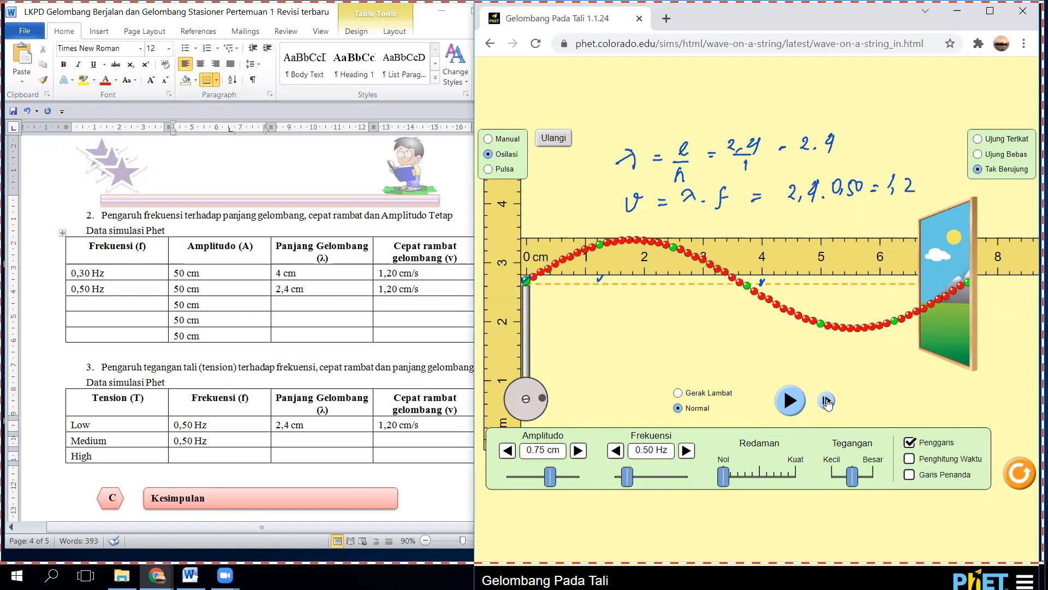
Nudge the horizontal ruler slightly along the wave and erase the low-tension wavelength and speed results.
{"action": "left_click_drag", "start_coordinate": [943, 247], "coordinate": [944, 247]}
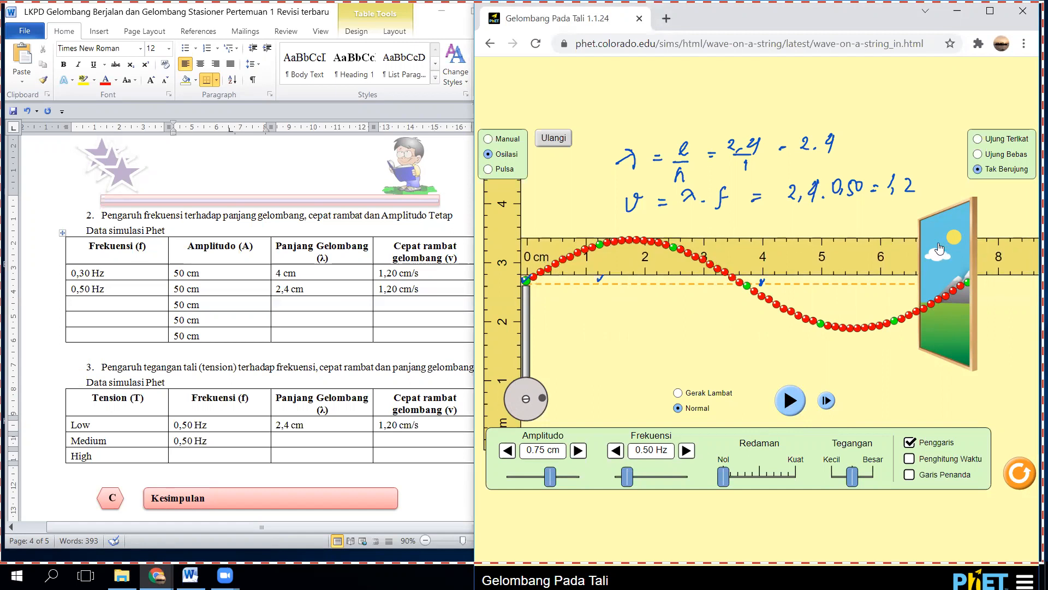
{"action": "left_click", "coordinate": [642, 132]}
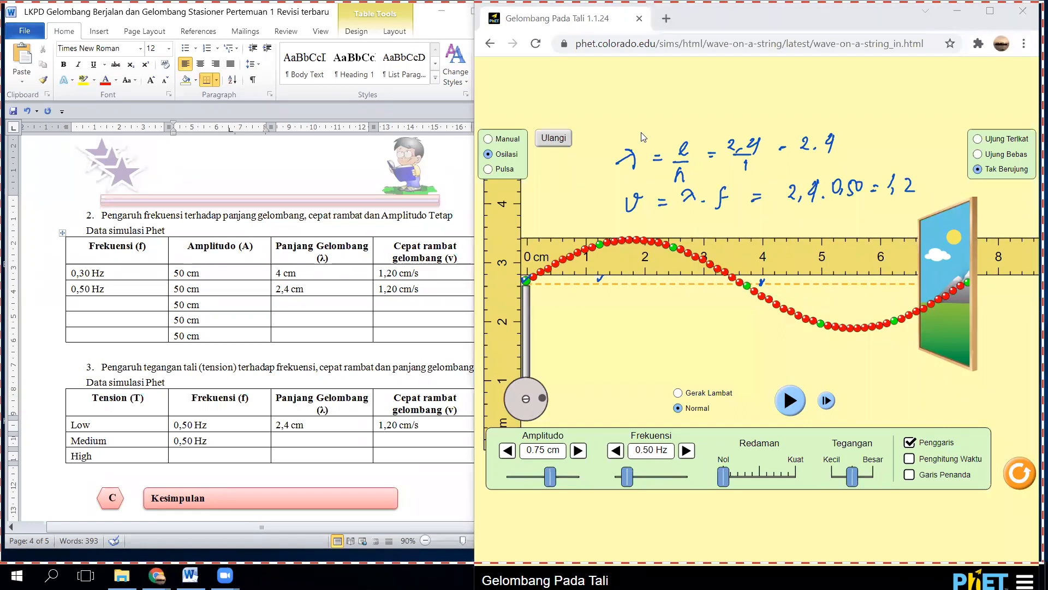
{"action": "mouse_move", "coordinate": [736, 146]}
{"action": "left_mouse_down"}
{"action": "mouse_move", "coordinate": [828, 134]}
{"action": "mouse_move", "coordinate": [801, 189]}
{"action": "mouse_move", "coordinate": [907, 167]}
{"action": "left_mouse_up"}
{"action": "left_click_drag", "start_coordinate": [847, 143], "coordinate": [832, 143]}
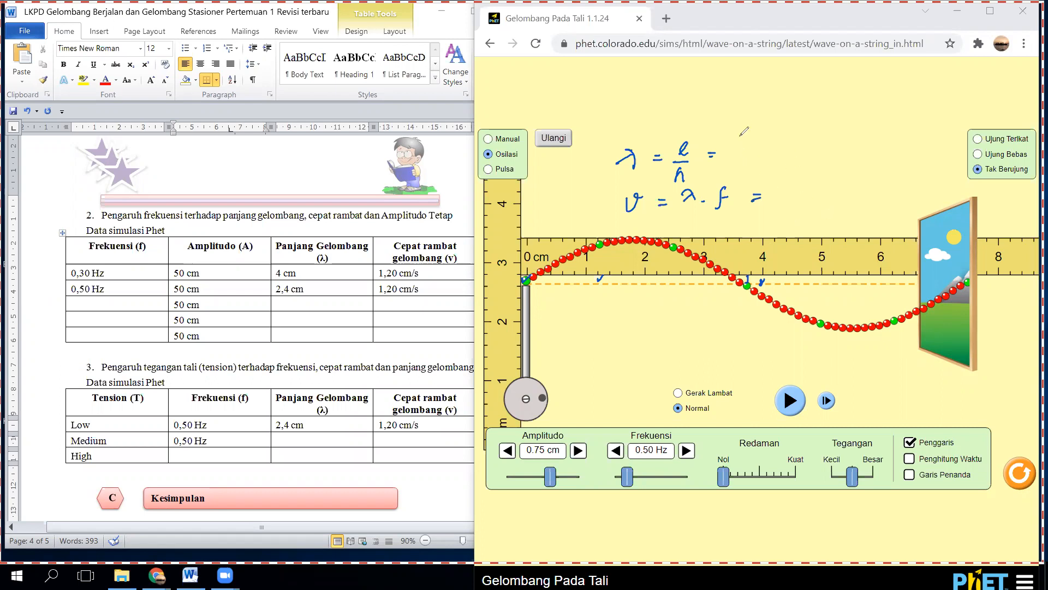
Handwrite the medium-tension wavelength calculation 3,7 / ½ = 7,4 cm.
{"action": "mouse_move", "coordinate": [738, 137]}
{"action": "left_mouse_down"}
{"action": "mouse_move", "coordinate": [739, 147]}
{"action": "mouse_move", "coordinate": [767, 141]}
{"action": "mouse_move", "coordinate": [760, 151]}
{"action": "left_mouse_up"}
{"action": "mouse_move", "coordinate": [741, 159]}
{"action": "left_mouse_down"}
{"action": "mouse_move", "coordinate": [761, 173]}
{"action": "mouse_move", "coordinate": [787, 145]}
{"action": "left_mouse_up"}
{"action": "left_click_drag", "start_coordinate": [780, 150], "coordinate": [787, 149]}
{"action": "mouse_move", "coordinate": [800, 139]}
{"action": "left_mouse_down"}
{"action": "mouse_move", "coordinate": [804, 151]}
{"action": "mouse_move", "coordinate": [847, 150]}
{"action": "left_mouse_up"}
{"action": "left_click_drag", "start_coordinate": [855, 150], "coordinate": [865, 149]}
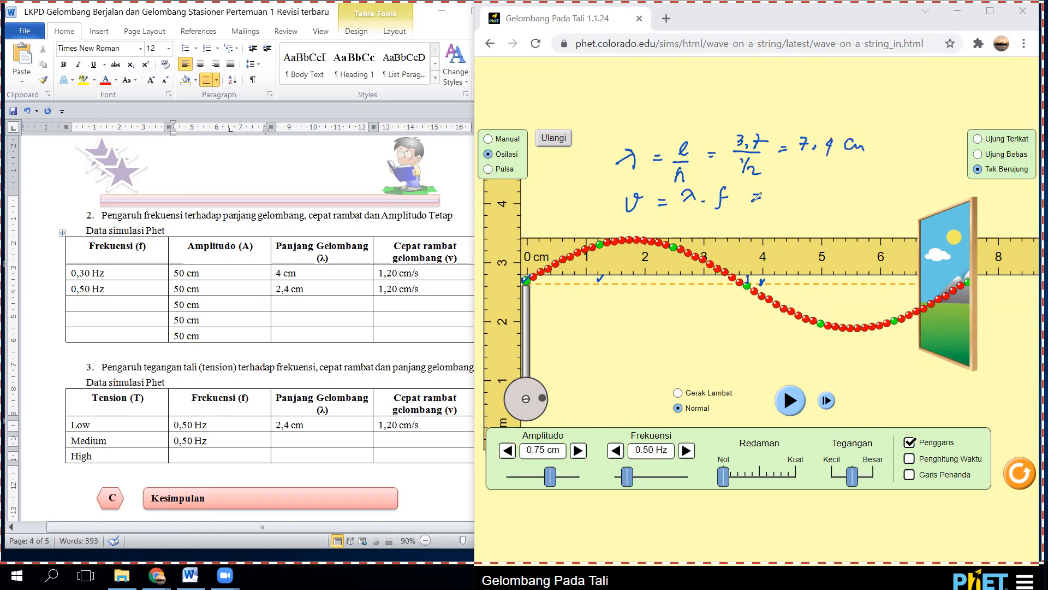
Handwrite the product 7,4 · 0,50 with an equals sign in the wave speed formula.
{"action": "mouse_move", "coordinate": [776, 187]}
{"action": "left_mouse_down"}
{"action": "mouse_move", "coordinate": [785, 186]}
{"action": "mouse_move", "coordinate": [778, 201]}
{"action": "left_mouse_up"}
{"action": "left_click", "coordinate": [792, 194]}
{"action": "left_click", "coordinate": [810, 199]}
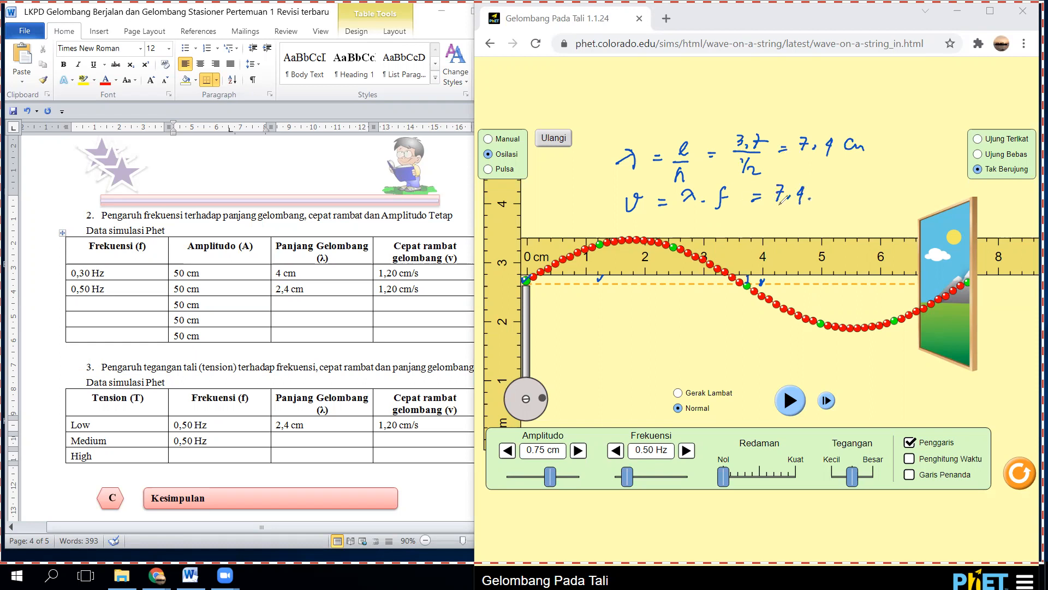
{"action": "left_click", "coordinate": [832, 196]}
{"action": "left_click_drag", "start_coordinate": [824, 188], "coordinate": [872, 190]}
{"action": "left_click_drag", "start_coordinate": [867, 195], "coordinate": [873, 193]}
Work out 7,4 times 0,5 as a handwritten column multiplication above the formulas, writing 370 beneath it.
{"action": "mouse_move", "coordinate": [923, 76]}
{"action": "left_mouse_down"}
{"action": "mouse_move", "coordinate": [935, 77]}
{"action": "mouse_move", "coordinate": [926, 88]}
{"action": "left_mouse_up"}
{"action": "mouse_move", "coordinate": [951, 75]}
{"action": "left_mouse_down"}
{"action": "mouse_move", "coordinate": [956, 90]}
{"action": "mouse_move", "coordinate": [925, 101]}
{"action": "mouse_move", "coordinate": [931, 97]}
{"action": "left_mouse_up"}
{"action": "left_click", "coordinate": [969, 90]}
{"action": "mouse_move", "coordinate": [936, 101]}
{"action": "left_mouse_down"}
{"action": "mouse_move", "coordinate": [957, 109]}
{"action": "mouse_move", "coordinate": [953, 123]}
{"action": "mouse_move", "coordinate": [996, 99]}
{"action": "left_mouse_up"}
{"action": "mouse_move", "coordinate": [925, 117]}
{"action": "left_mouse_down"}
{"action": "mouse_move", "coordinate": [928, 126]}
{"action": "mouse_move", "coordinate": [944, 117]}
{"action": "mouse_move", "coordinate": [938, 128]}
{"action": "left_mouse_up"}
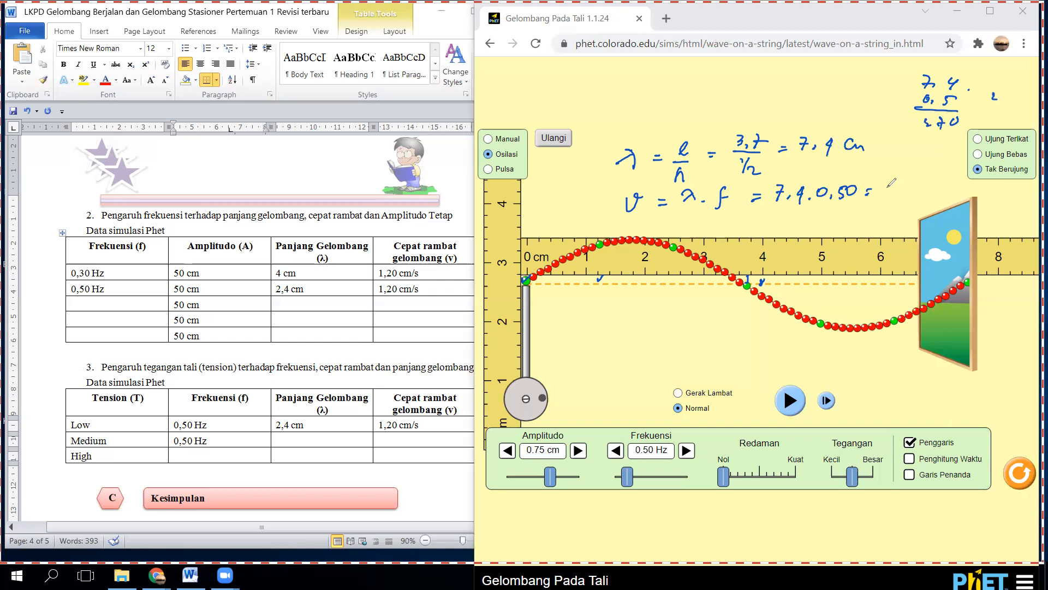
Write 3,7 cm/s as the result of the medium-tension wave speed calculation.
{"action": "mouse_move", "coordinate": [883, 180]}
{"action": "left_mouse_down"}
{"action": "mouse_move", "coordinate": [894, 193]}
{"action": "mouse_move", "coordinate": [906, 176]}
{"action": "mouse_move", "coordinate": [899, 192]}
{"action": "mouse_move", "coordinate": [919, 187]}
{"action": "left_mouse_up"}
{"action": "left_click_drag", "start_coordinate": [926, 186], "coordinate": [934, 188]}
{"action": "left_click_drag", "start_coordinate": [940, 174], "coordinate": [935, 192]}
{"action": "left_click_drag", "start_coordinate": [949, 179], "coordinate": [945, 193]}
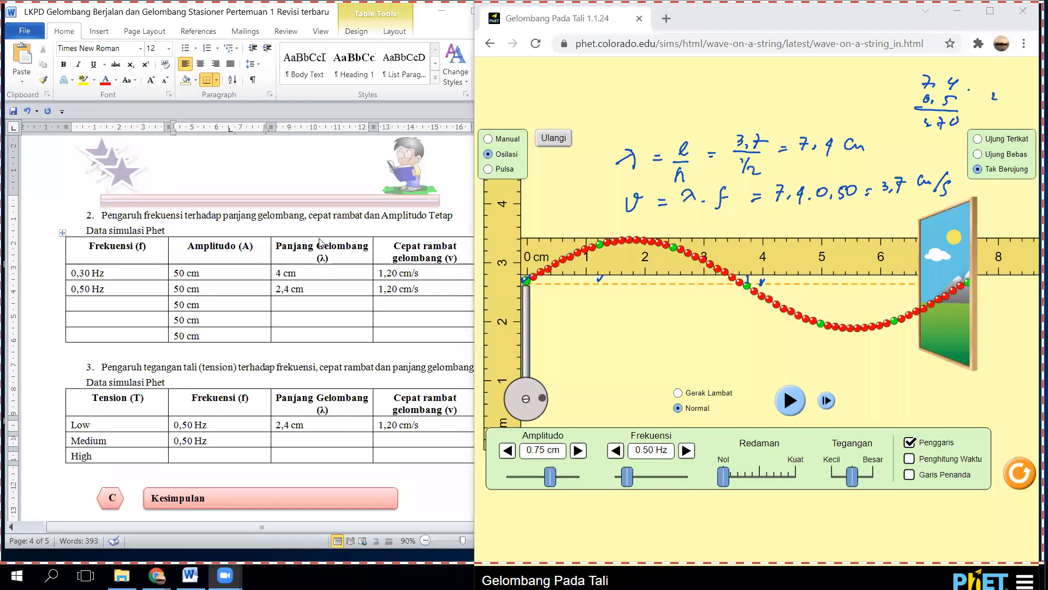
Record 7,4 cm in the Medium row's Panjang Gelombang column and go to that row's Cepat rambat gelombang cell.
{"action": "left_click", "coordinate": [281, 443]}
{"action": "type", "text": "0,50 Hz"}
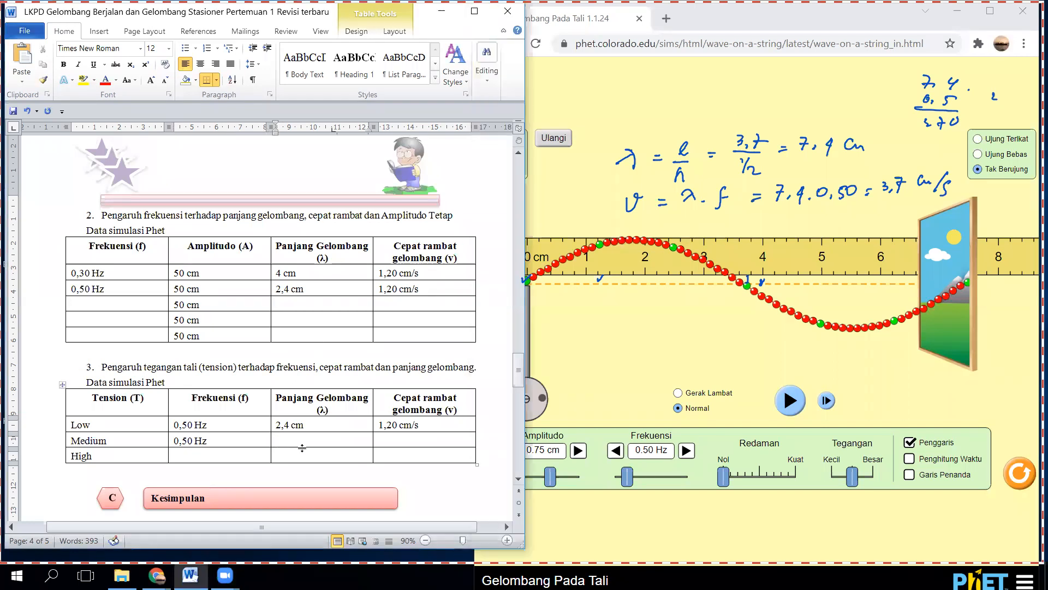
{"action": "left_click", "coordinate": [302, 447]}
{"action": "type", "text": "7,4 cm"}
{"action": "left_click", "coordinate": [408, 440]}
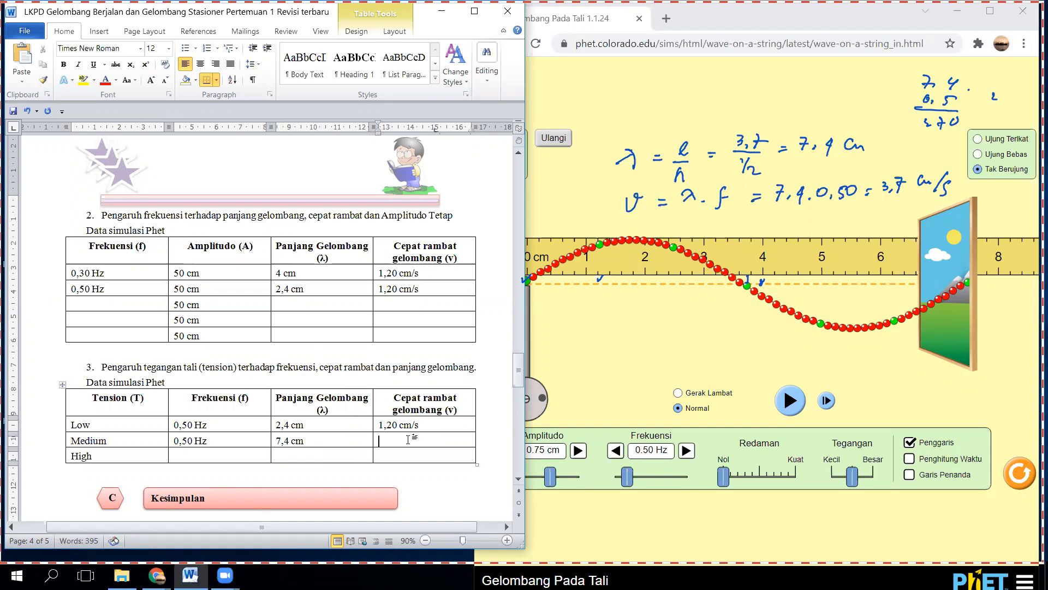